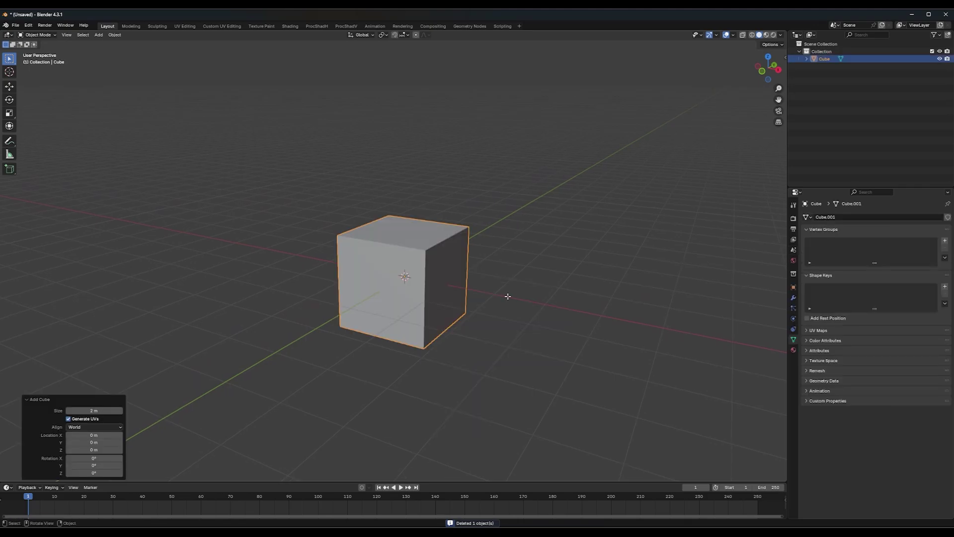
# - Inset each cube face individually in Edit Mode and extrude the inner panels inward as individual faces
pyautogui.press('Tab')
pyautogui.press('i')
pyautogui.press('i')
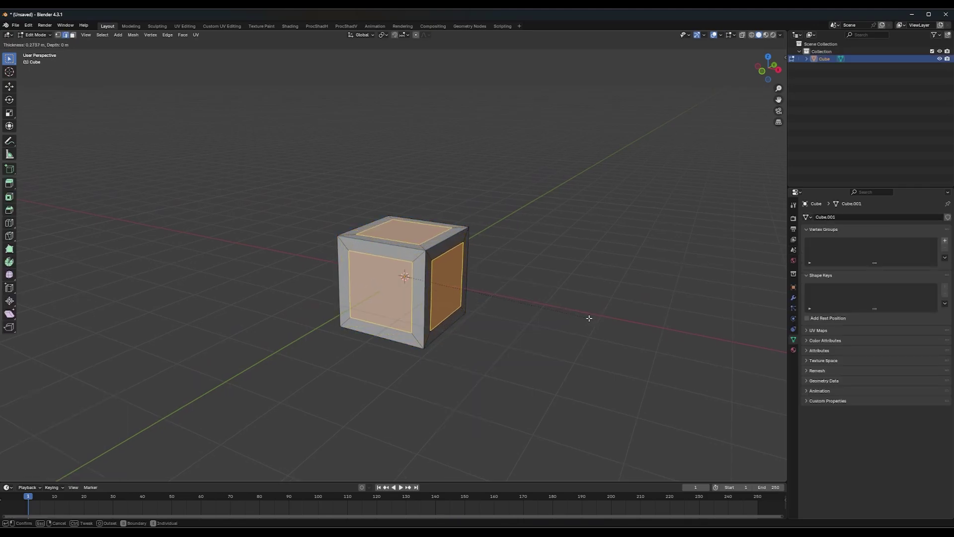
pyautogui.click(589, 318)
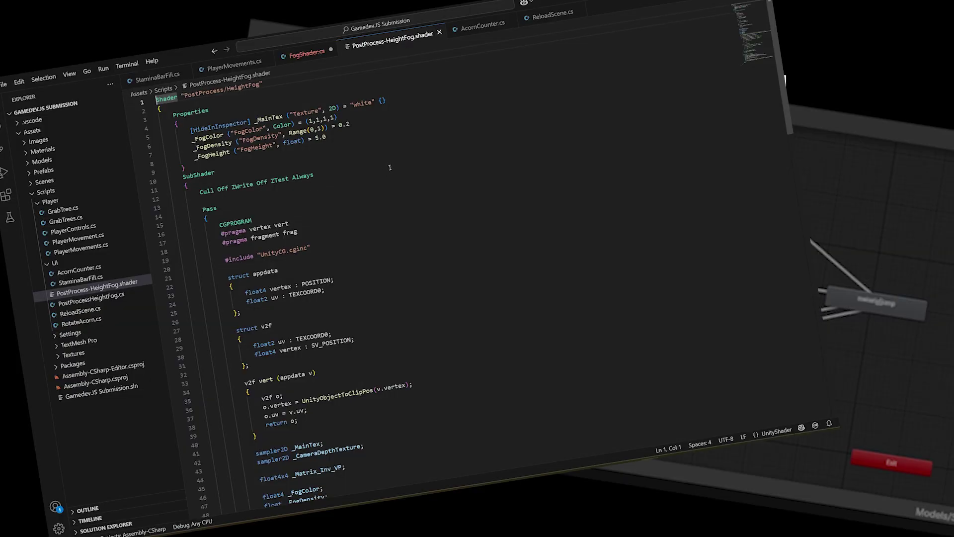
pyautogui.hotkey('alt', 'e')
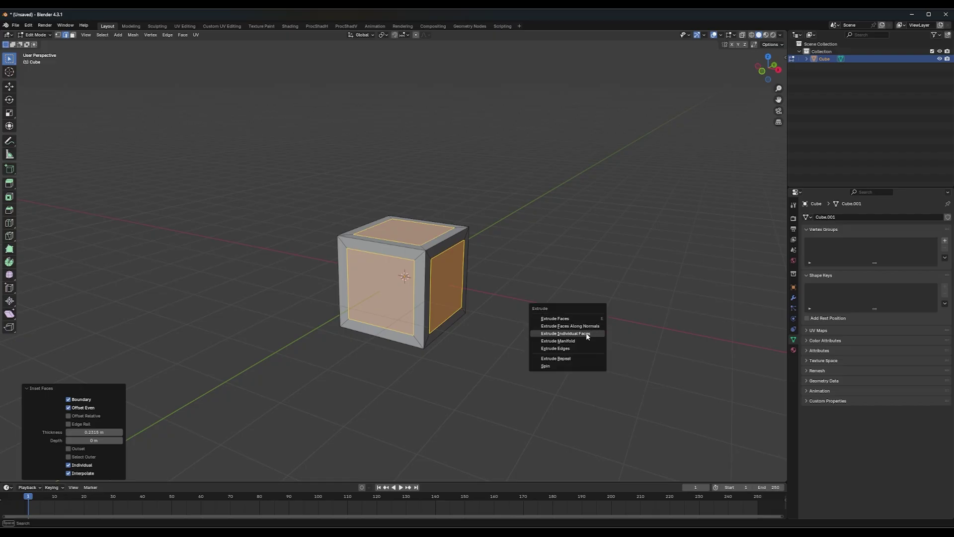
pyautogui.click(586, 333)
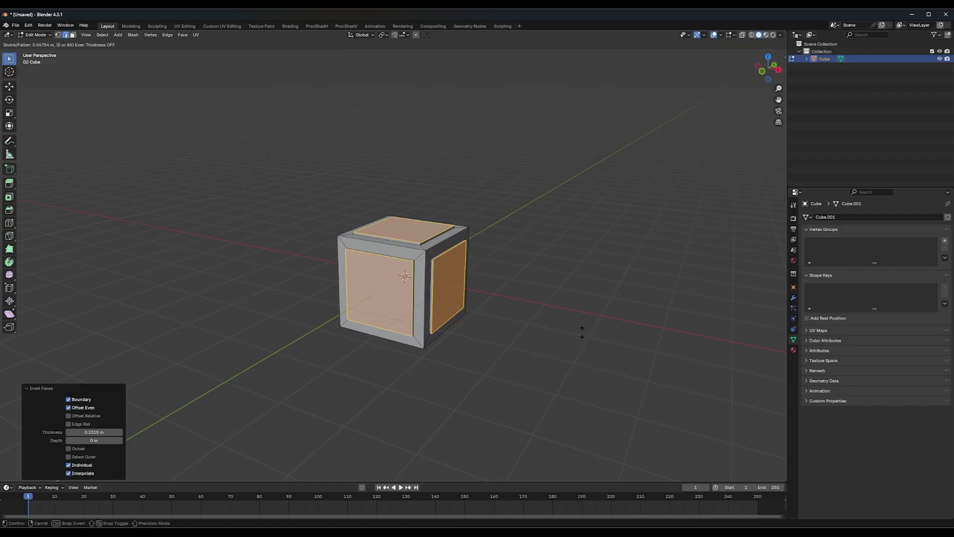
pyautogui.click(607, 337)
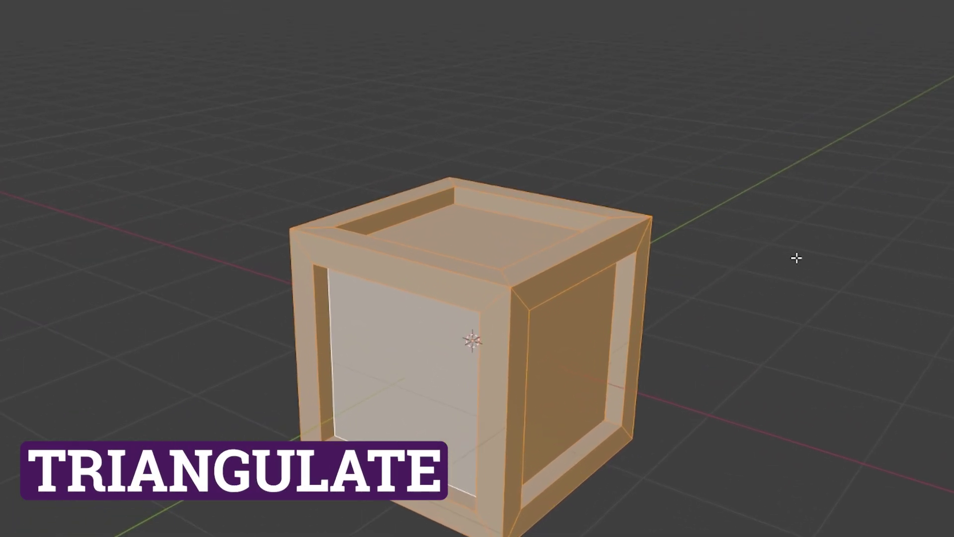
# - Triangulate the crate's faces with Ctrl+T and add a Triangulate modifier to it
pyautogui.hotkey('ctrl', 't')
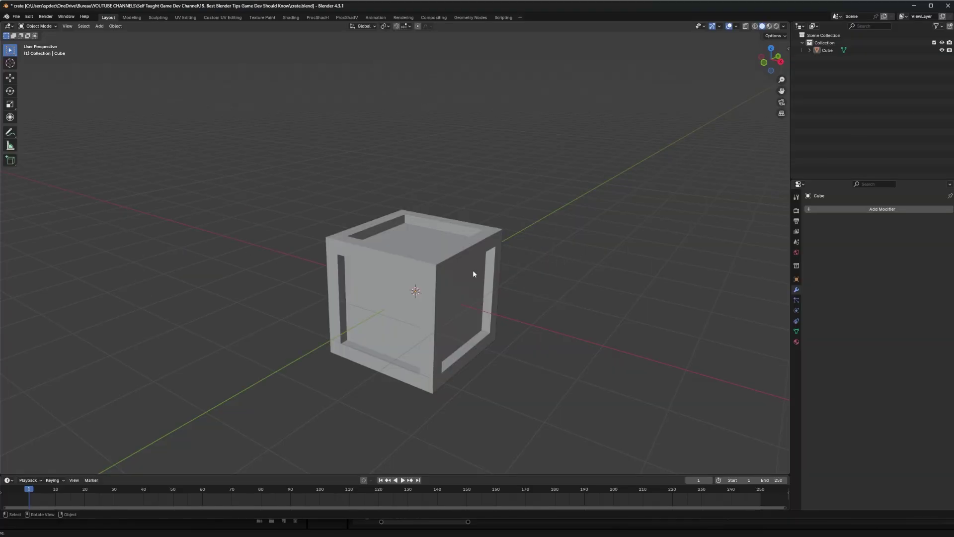
pyautogui.click(474, 274)
pyautogui.click(829, 210)
pyautogui.moveTo(845, 212)
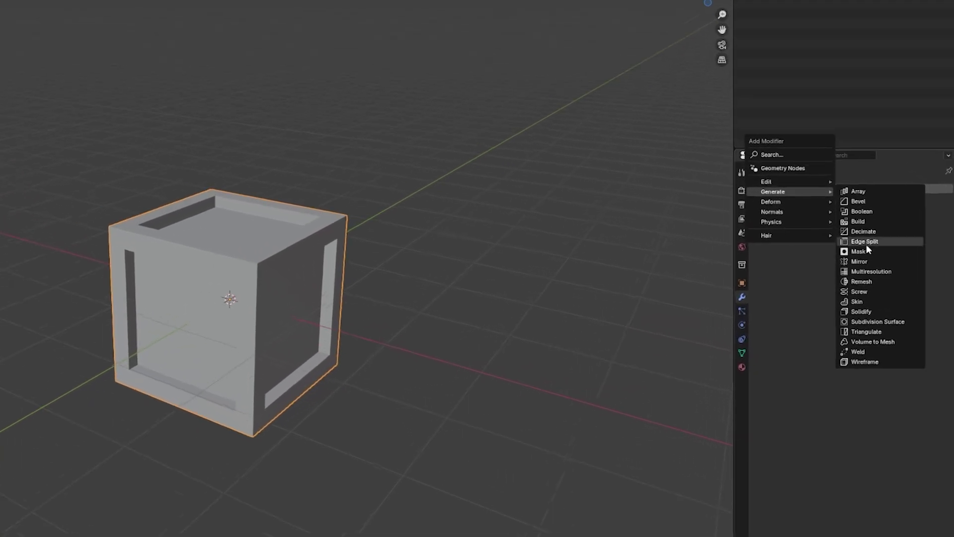
pyautogui.click(866, 331)
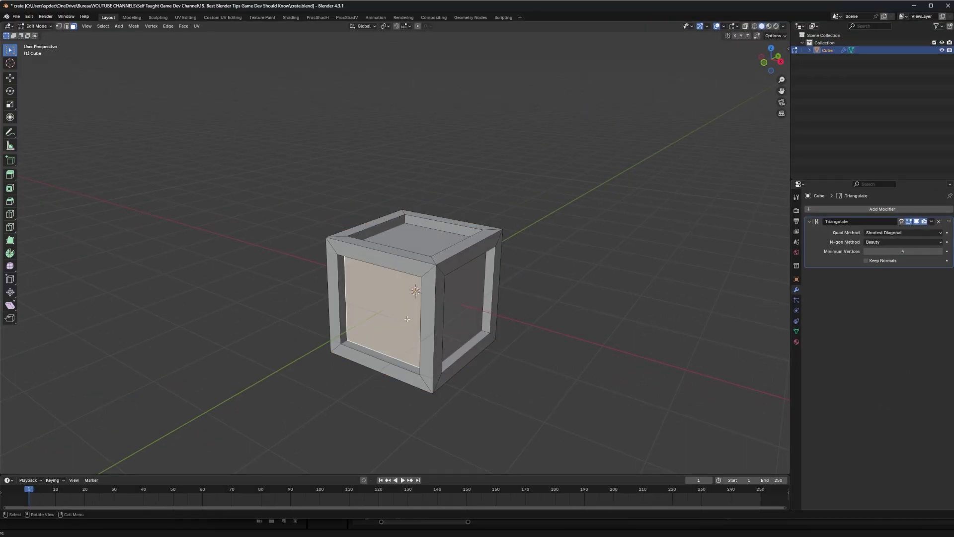
# - Triangulate the whole selected crate mesh and enable Triangulate Faces in the FBX export geometry settings
pyautogui.press('e')
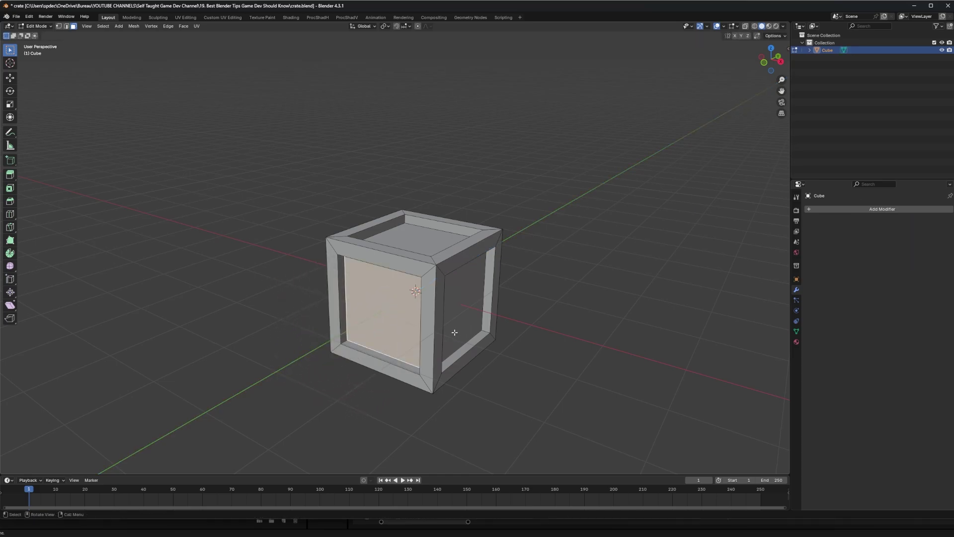
pyautogui.press('a')
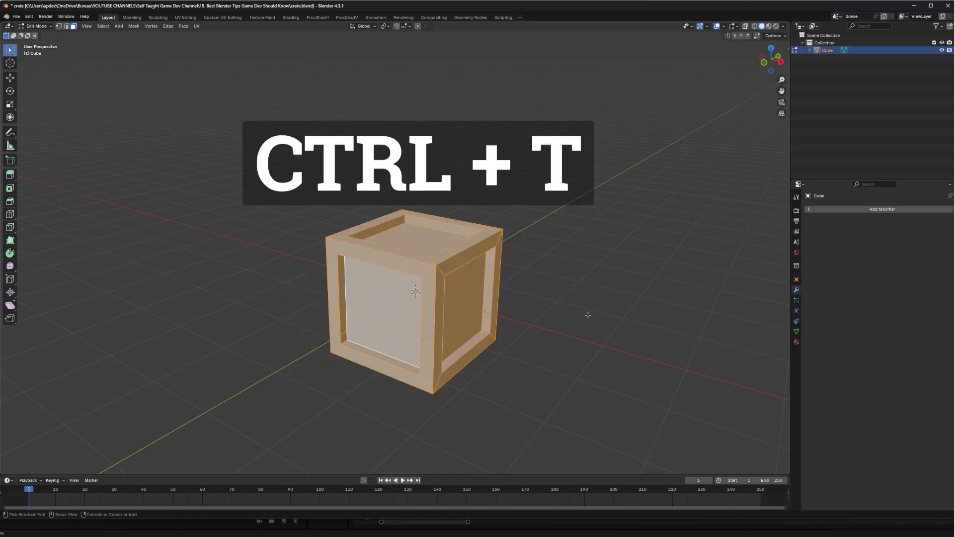
pyautogui.hotkey('ctrl', 't')
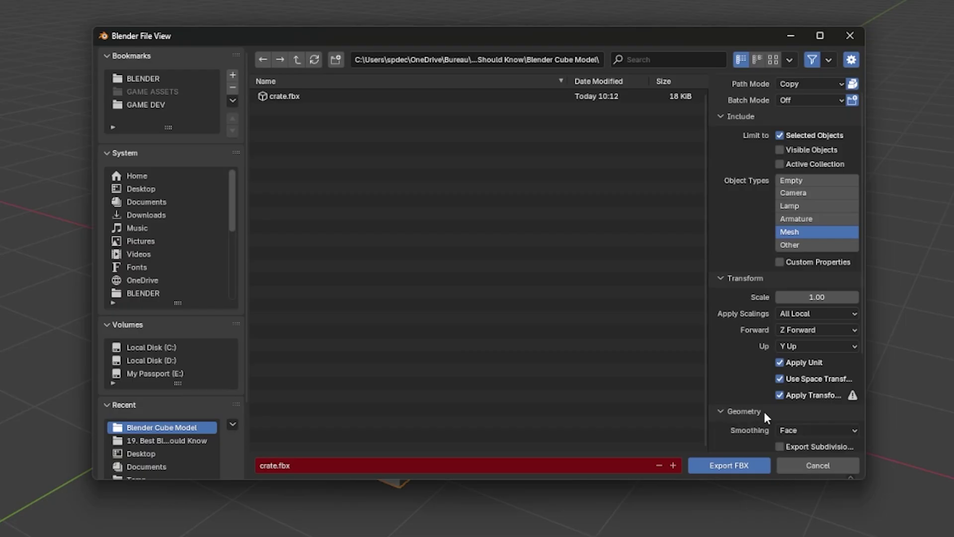
pyautogui.scroll(-5, 764, 412)
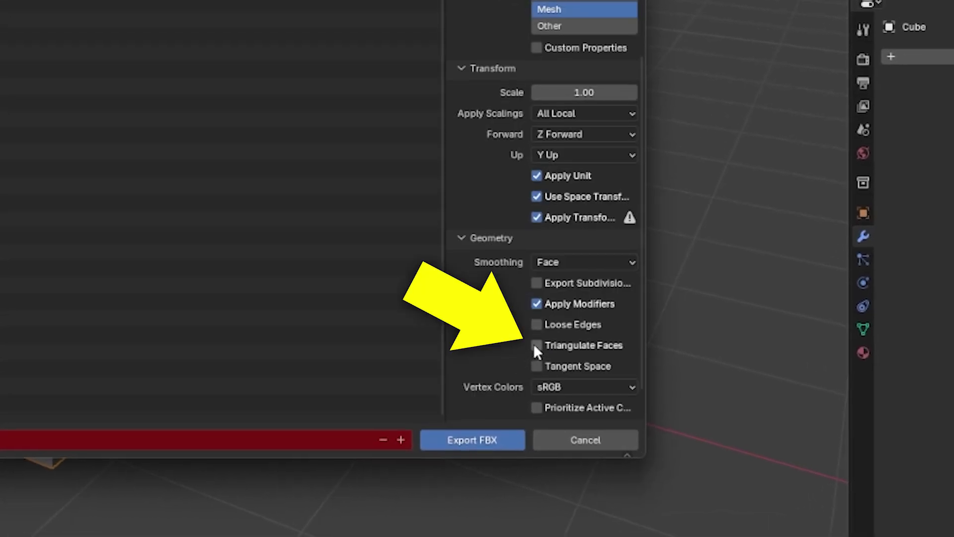
pyautogui.click(536, 347)
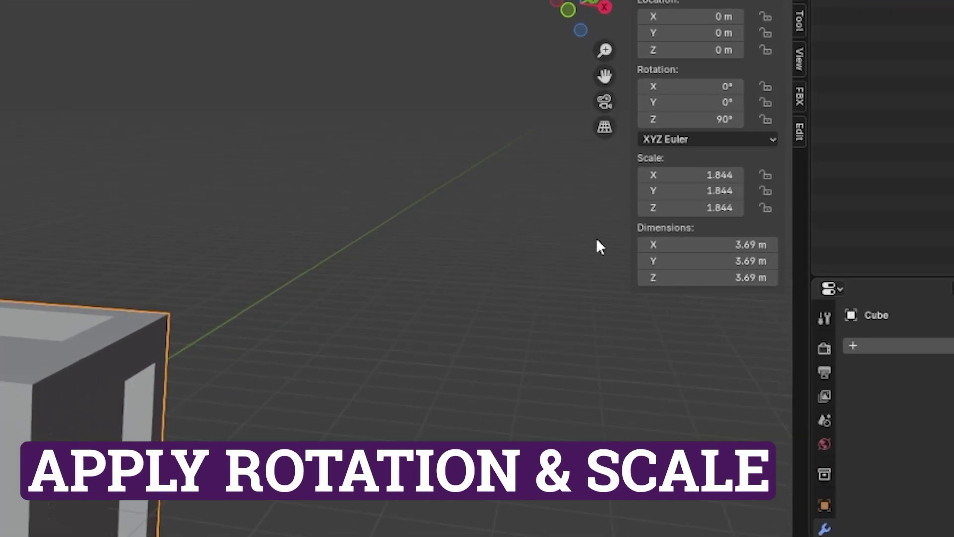
# - Apply the cube's rotation and scale, scale it up, and apply rotation and scale again
pyautogui.hotkey('ctrl', 'a')
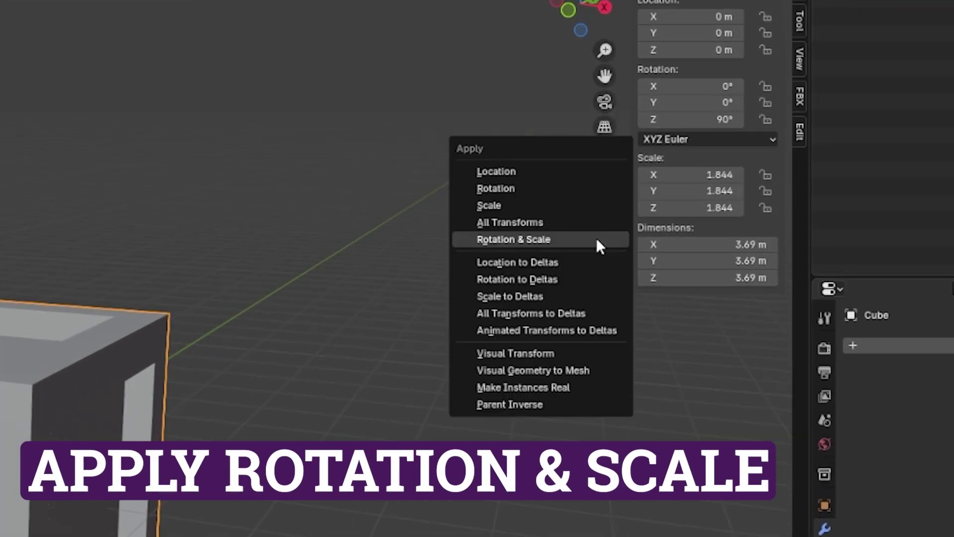
pyautogui.click(598, 240)
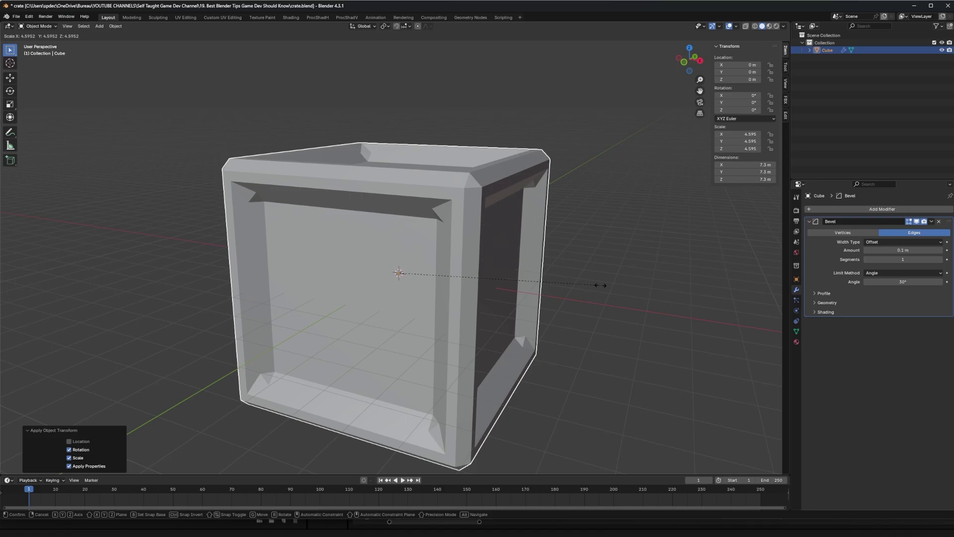
pyautogui.press('s')
pyautogui.click(671, 288)
pyautogui.hotkey('ctrl', 'a')
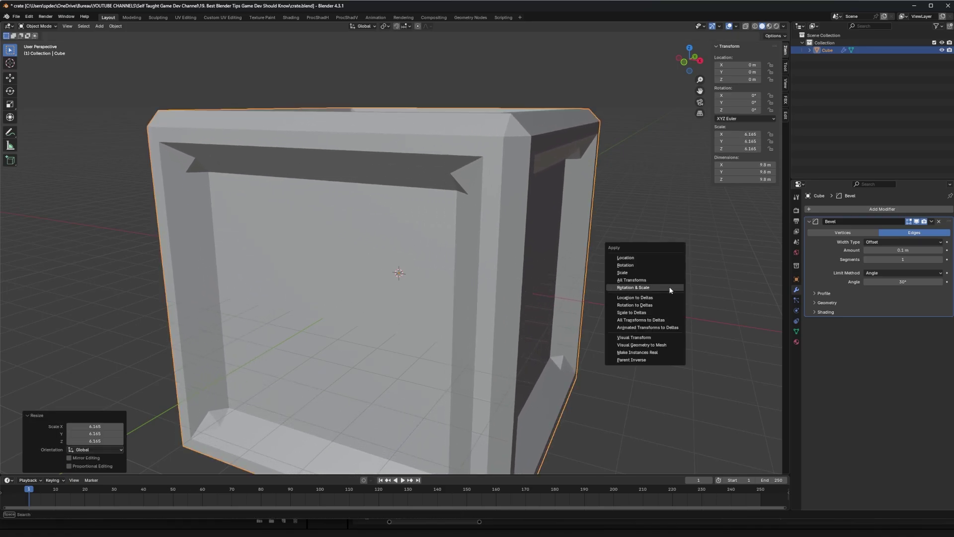
pyautogui.click(633, 288)
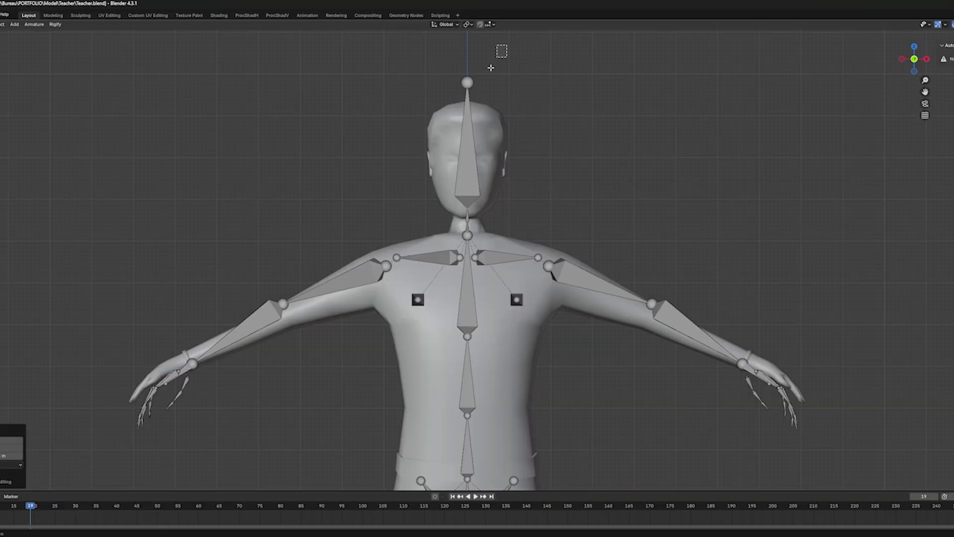
# - Lower the head bone, move the shoulder joints symmetrically with X-mirror, and select the right elbow
pyautogui.click(428, 150)
pyautogui.keyDown('shift'); pyautogui.moveTo(590, 244); pyautogui.dragTo(527, 160, button='middle'); pyautogui.keyUp('shift')
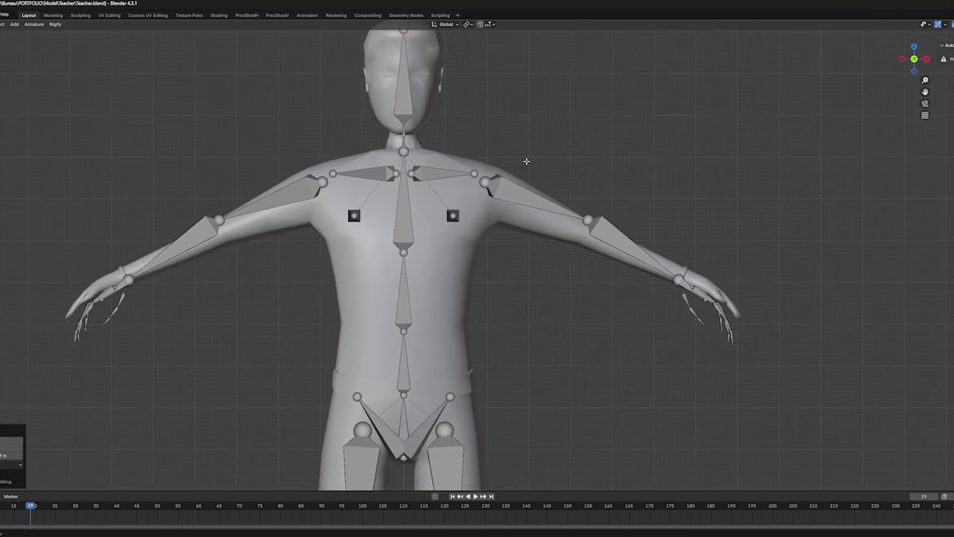
pyautogui.moveTo(527, 159); pyautogui.dragTo(489, 201)
pyautogui.press('g')
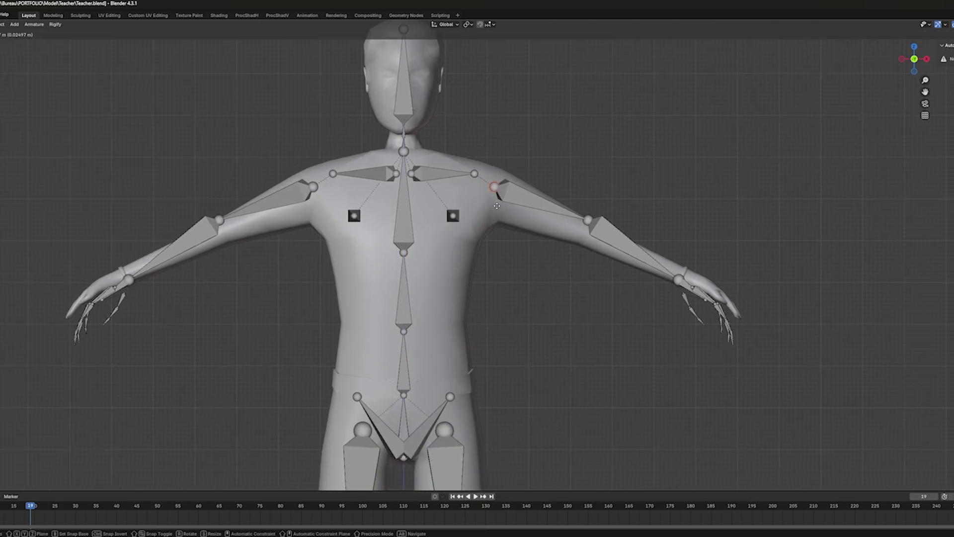
pyautogui.click(494, 203)
pyautogui.moveTo(635, 192); pyautogui.dragTo(573, 239)
# - Move both elbow joints symmetrically and zoom the view in
pyautogui.press('g')
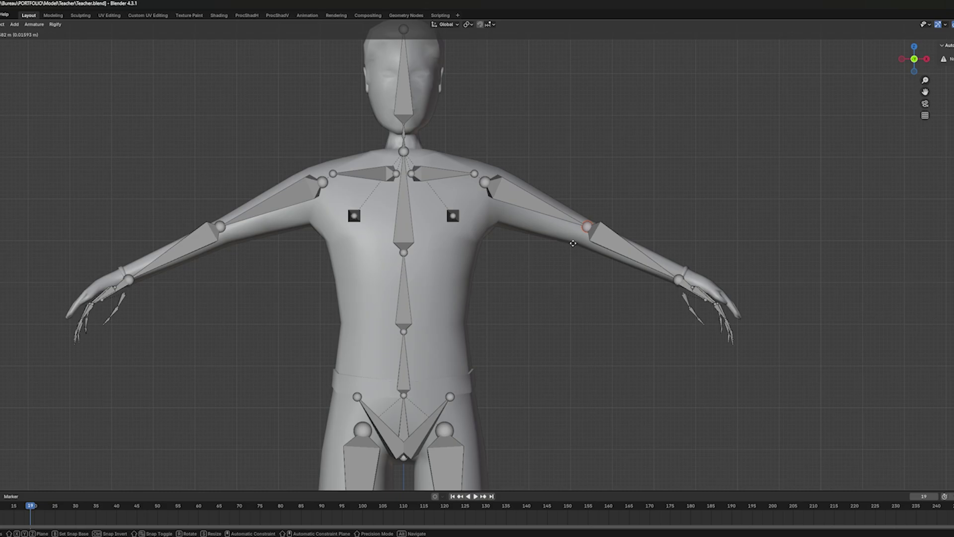
pyautogui.scroll(2, 572, 246)
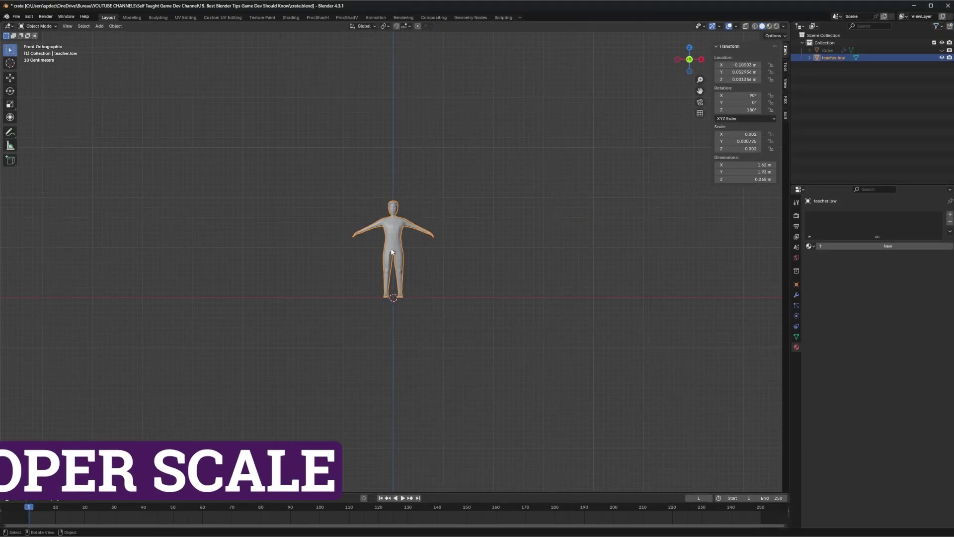
pyautogui.scroll(4, 402, 206)
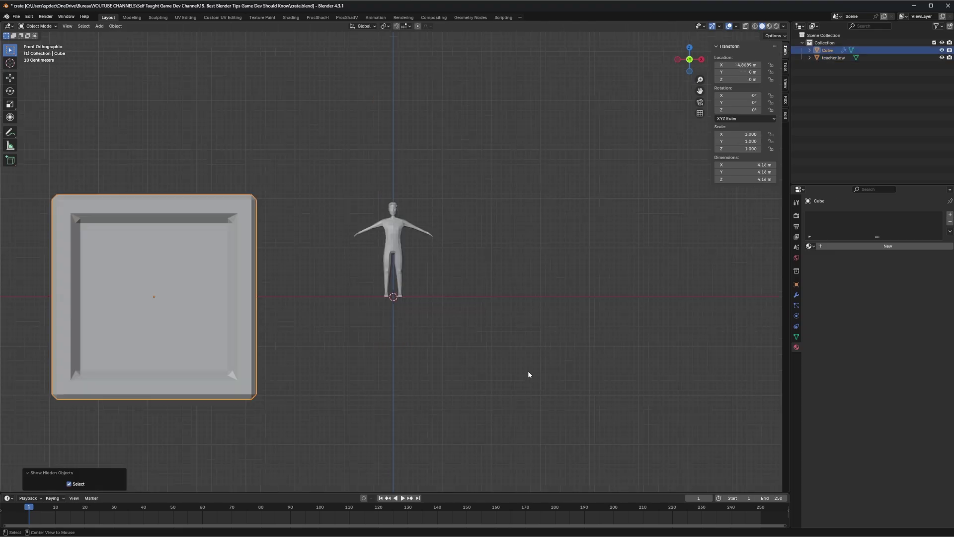
# - Scale the crate down and move it along Z and X to sit beside the character
pyautogui.press('s')
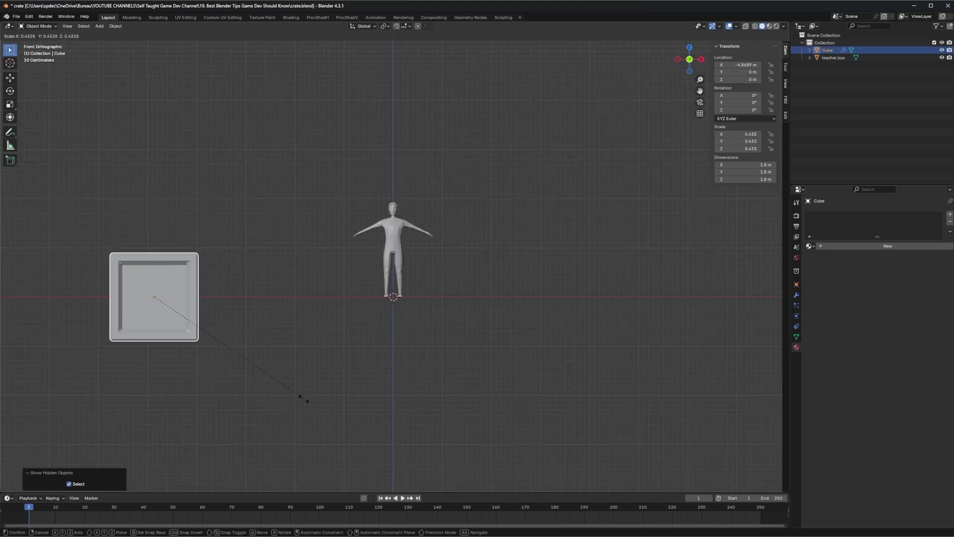
pyautogui.click(211, 351)
pyautogui.press('g')
pyautogui.press('z')
pyautogui.click(211, 351)
pyautogui.press('s')
pyautogui.click(296, 370)
pyautogui.press('g')
pyautogui.press('x')
pyautogui.click(504, 383)
pyautogui.moveTo(504, 384); pyautogui.dragTo(454, 292, button='middle')
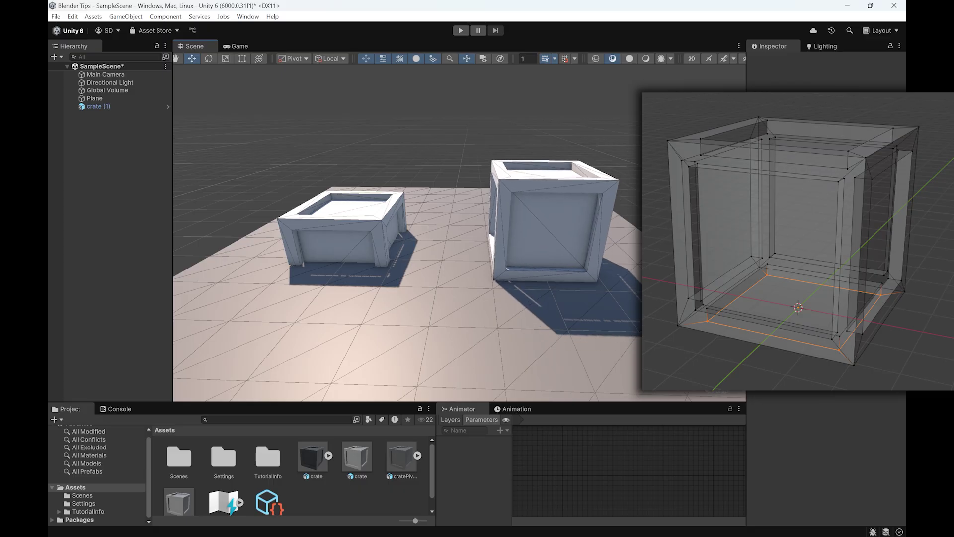
pyautogui.click(547, 224)
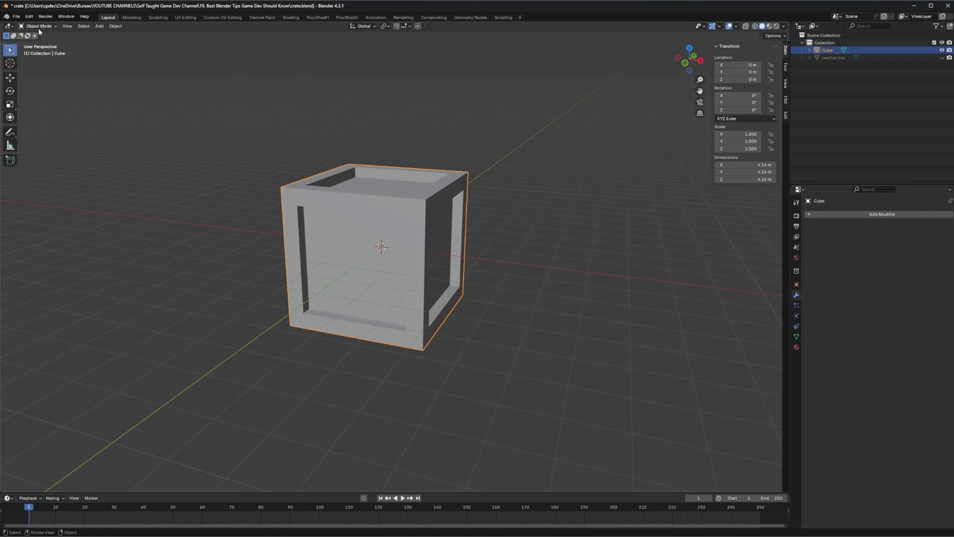
# - In Edit Mode, snap the 3D cursor to the selected corner vertex
pyautogui.click(39, 29)
pyautogui.click(71, 77)
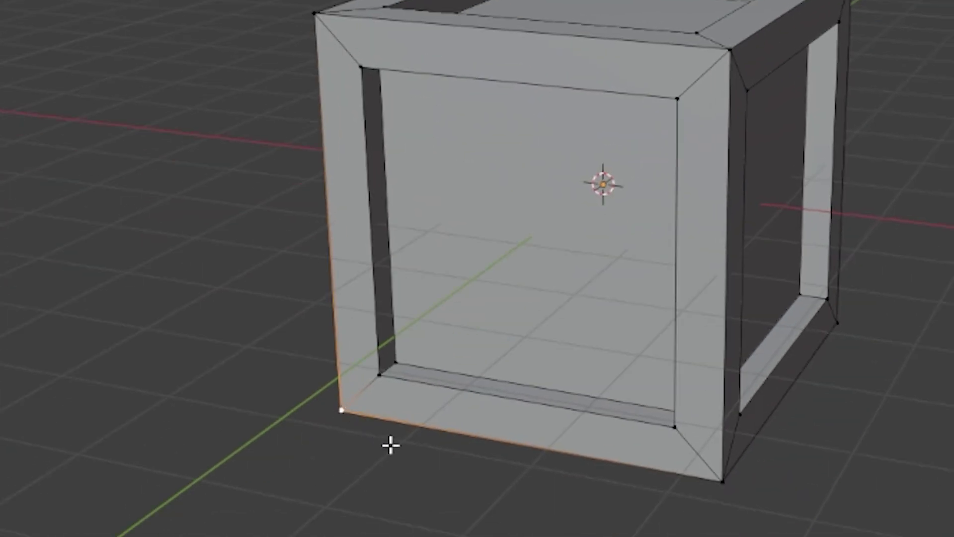
pyautogui.hotkey('shift', 's')
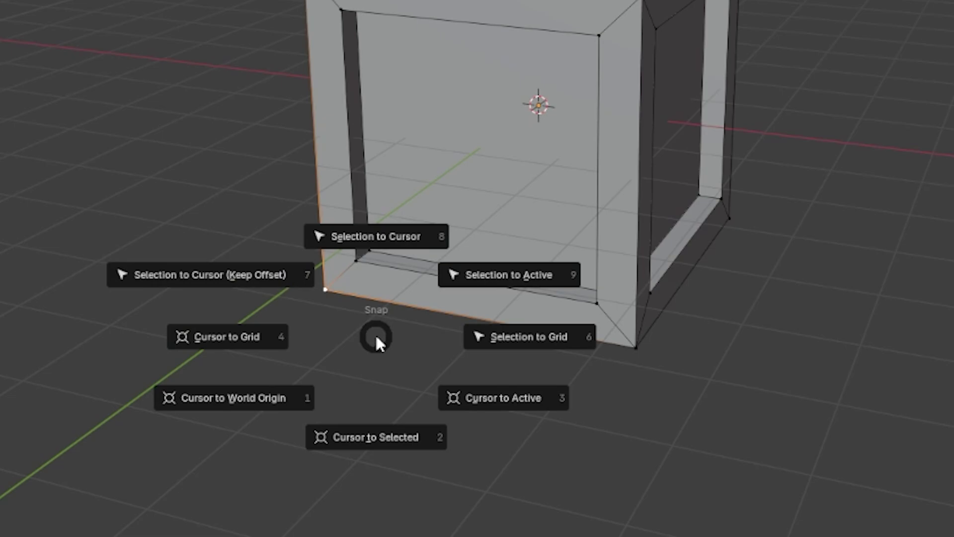
pyautogui.click(387, 445)
pyautogui.press('Tab')
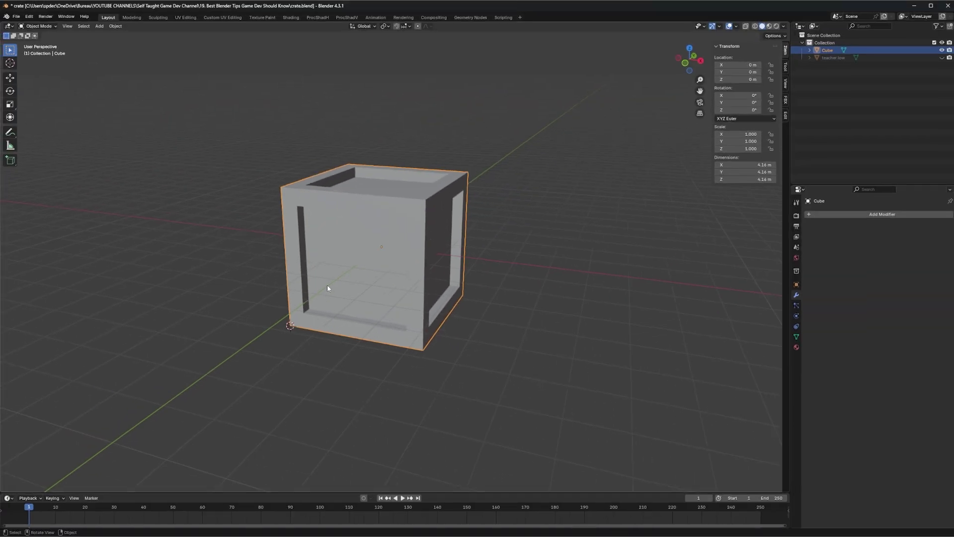
# - Set the crate's origin to the 3D cursor and test it with a cancelled Z rotation
pyautogui.rightClick(328, 286)
pyautogui.moveTo(327, 287)
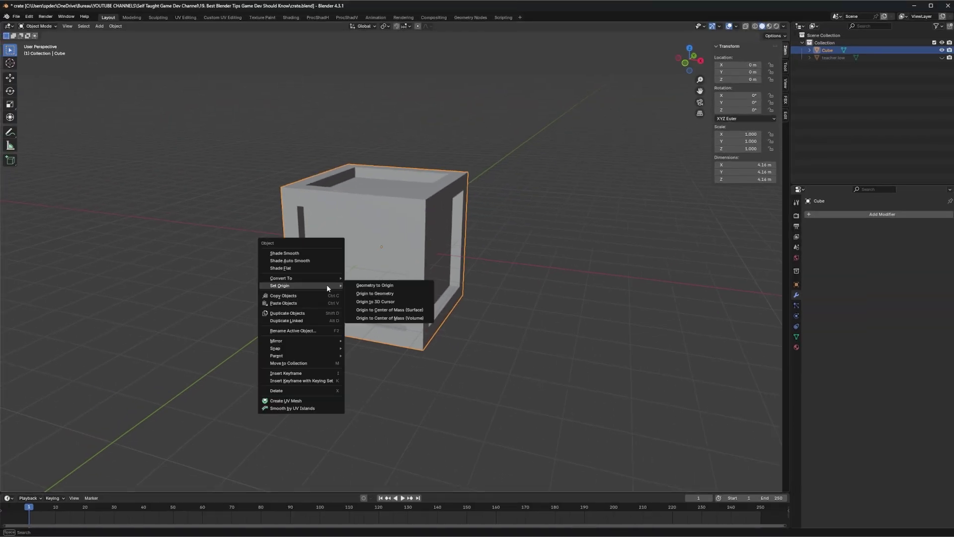
pyautogui.click(375, 302)
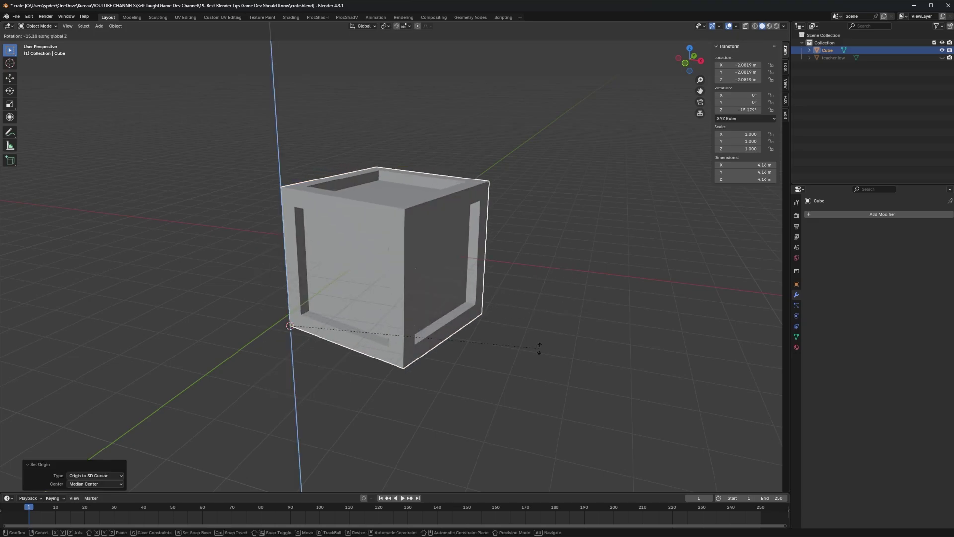
pyautogui.press('r')
pyautogui.press('z')
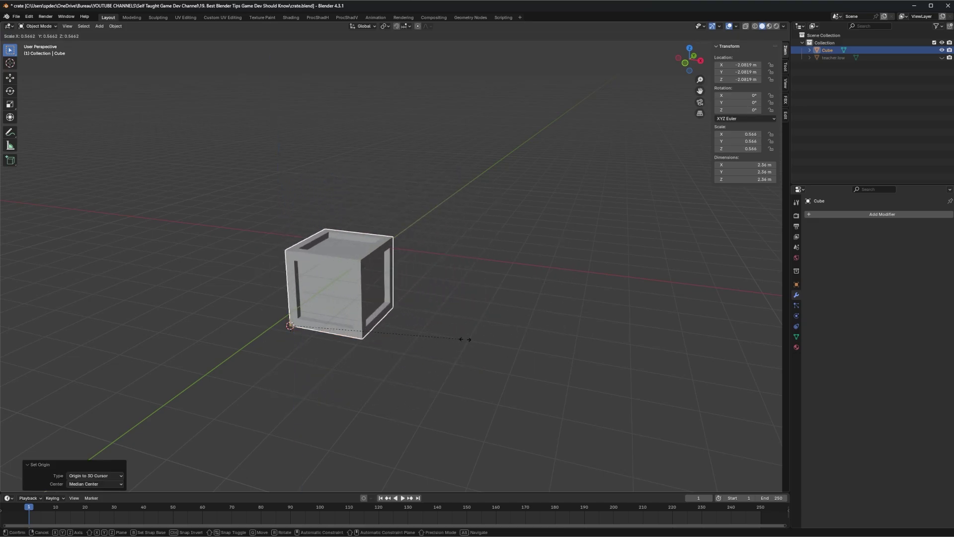
pyautogui.press('Escape')
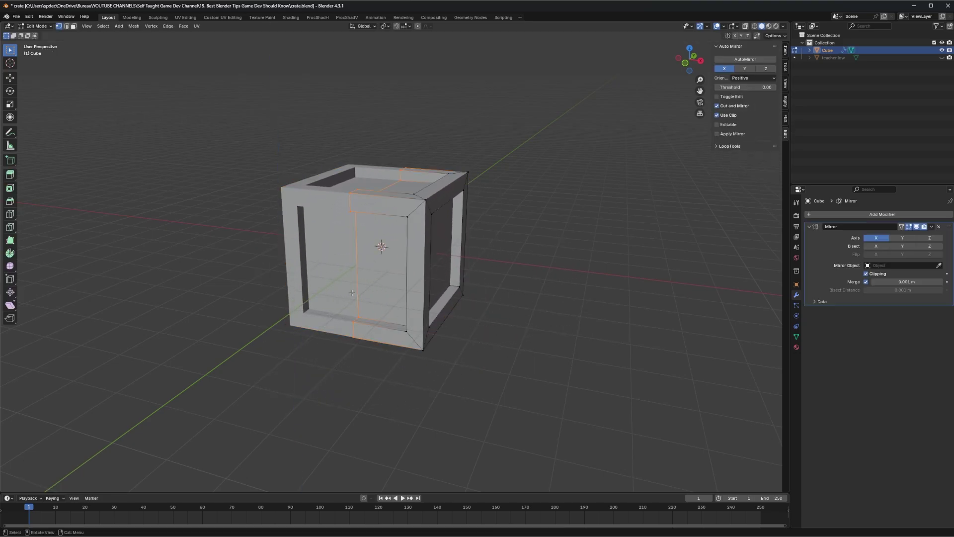
# - Snap the cursor to the bottom corner vertex and set the crate's origin there
pyautogui.click(423, 349)
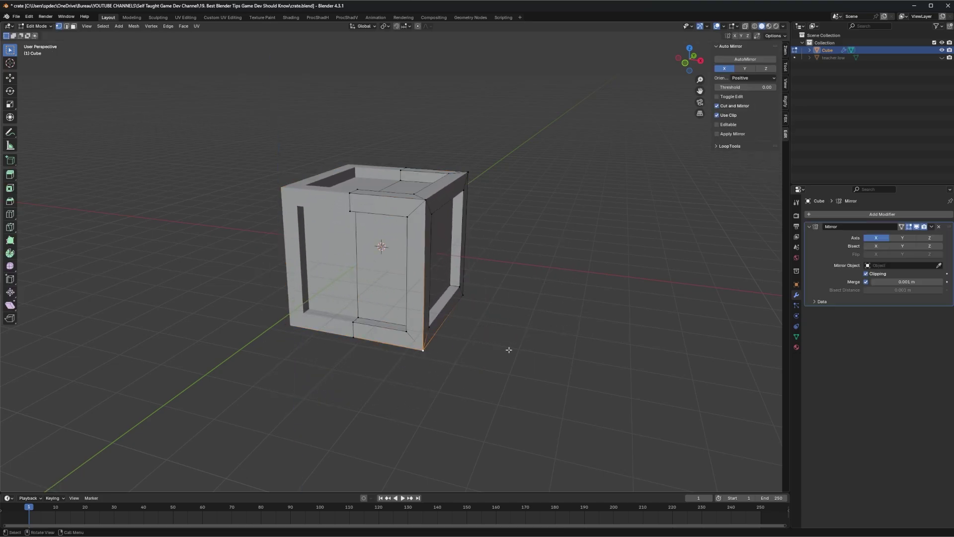
pyautogui.hotkey('shift', 's')
pyautogui.click(536, 392)
pyautogui.press('Tab')
pyautogui.rightClick(373, 266)
pyautogui.click(436, 285)
pyautogui.moveTo(436, 286); pyautogui.dragTo(494, 291, button='middle')
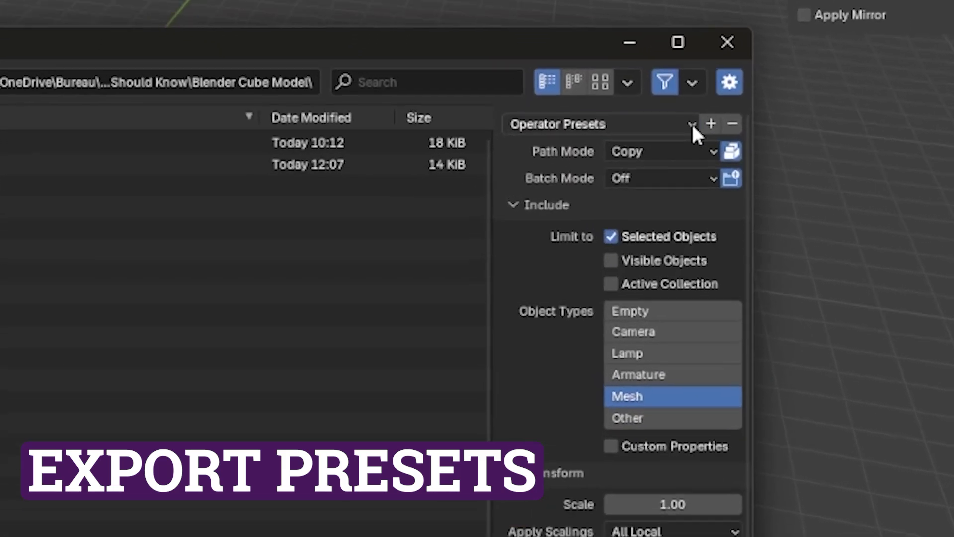
# - Load a saved FBX preset, limit object types to Armature and Mesh, and set Up to Z Up
pyautogui.click(678, 171)
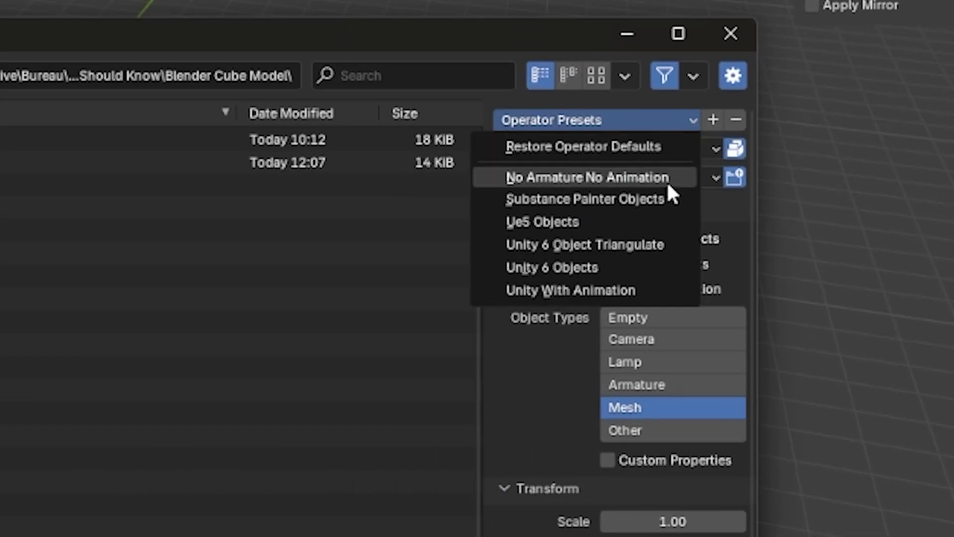
pyautogui.click(634, 199)
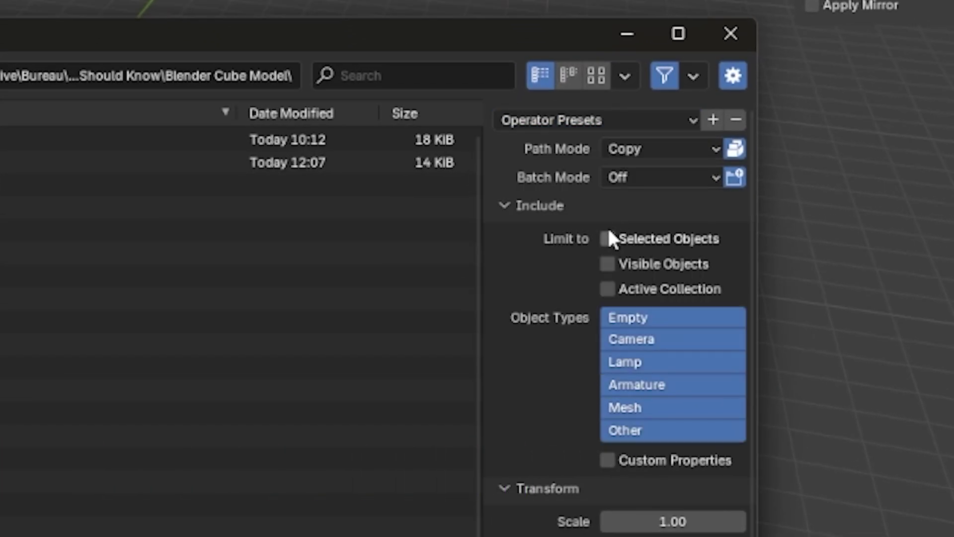
pyautogui.click(646, 385)
pyautogui.keyDown('shift'); pyautogui.click(622, 408); pyautogui.keyUp('shift')
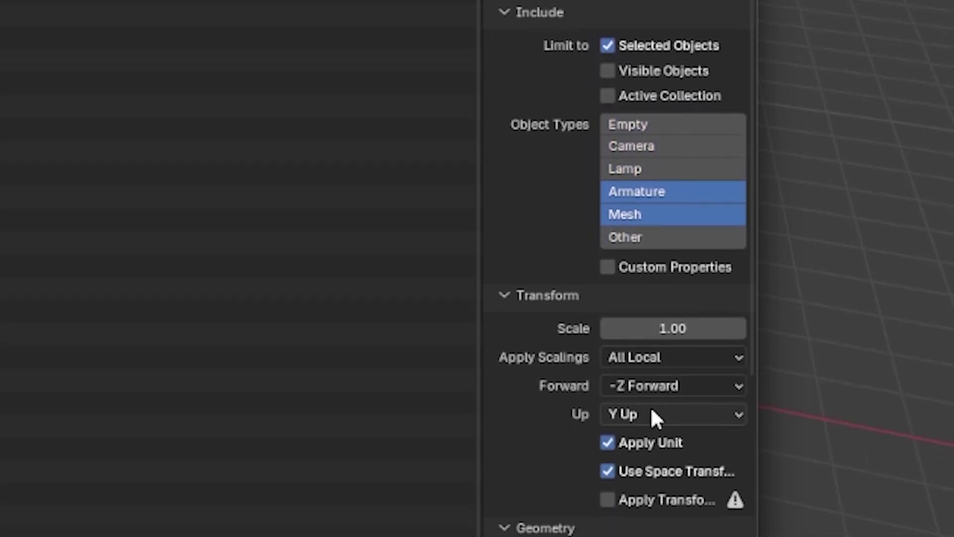
pyautogui.click(655, 415)
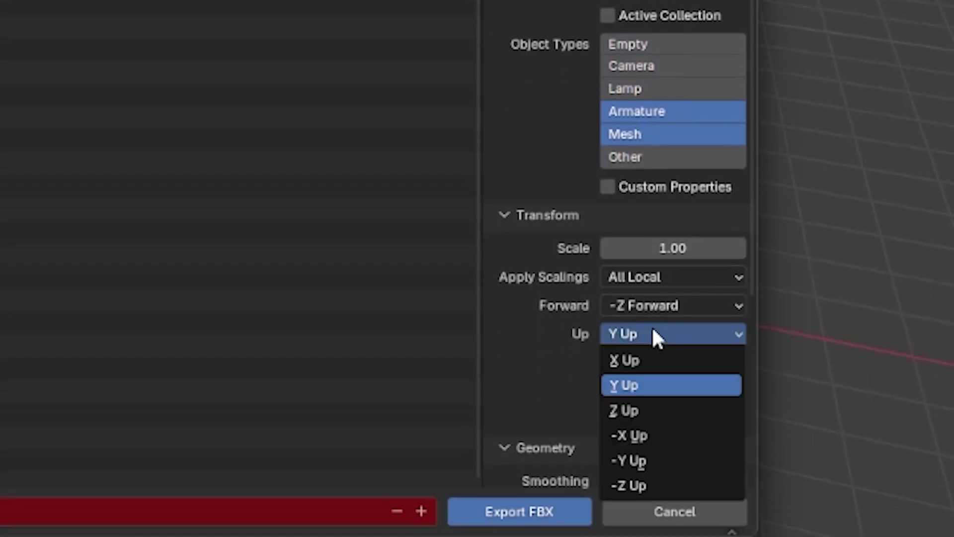
pyautogui.click(660, 412)
# - Name the new operator preset 'Unreal Engine Animated Character' and save it
pyautogui.click(716, 86)
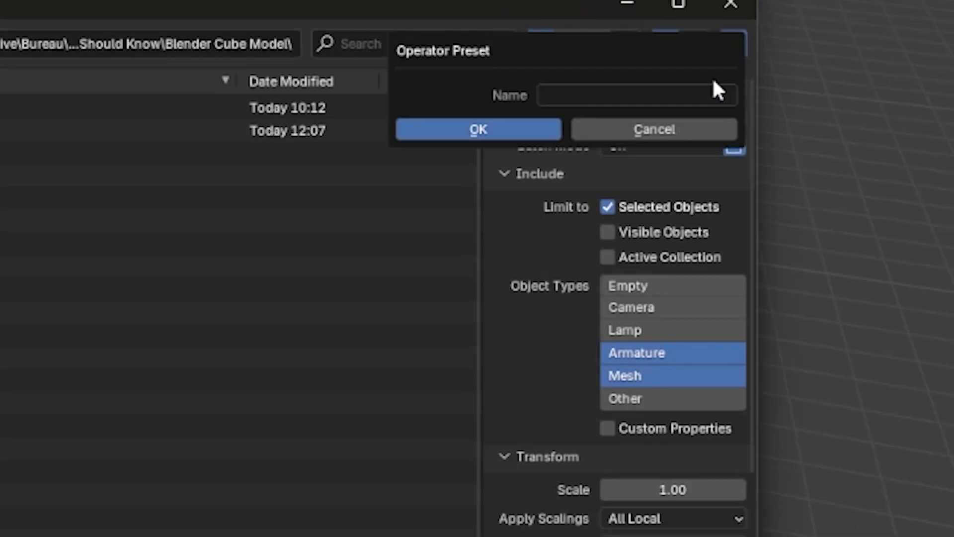
pyautogui.click(699, 97)
pyautogui.write('Unreal E')
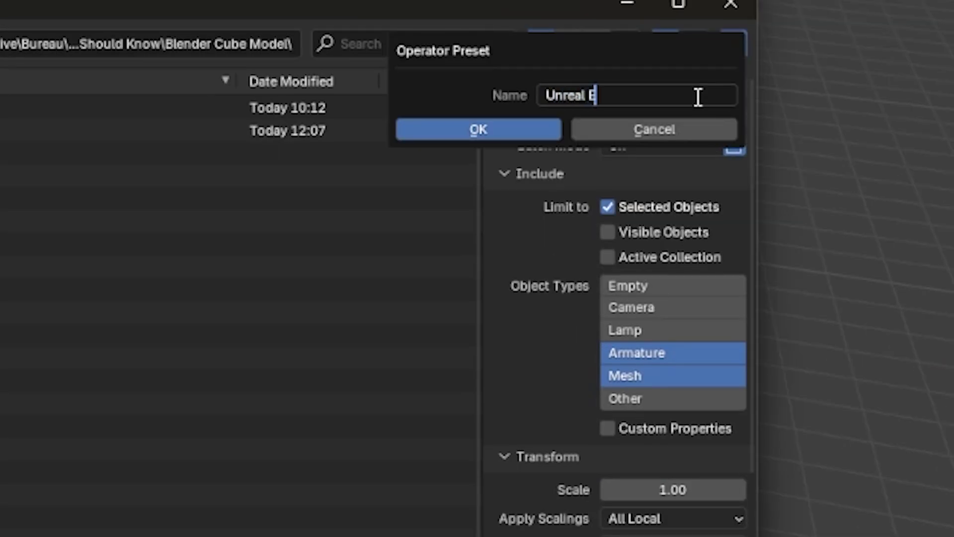
pyautogui.write('ngine An')
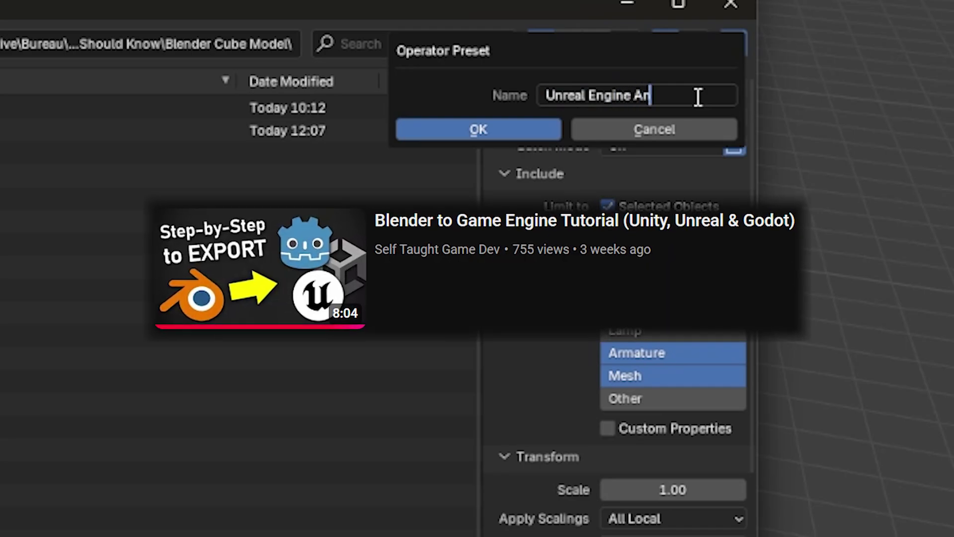
pyautogui.write('imated Character')
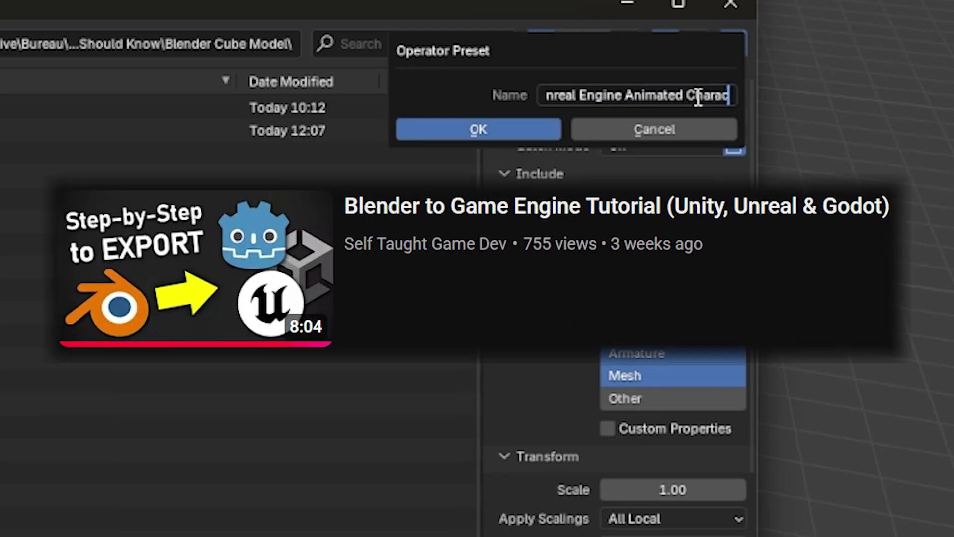
pyautogui.click(526, 122)
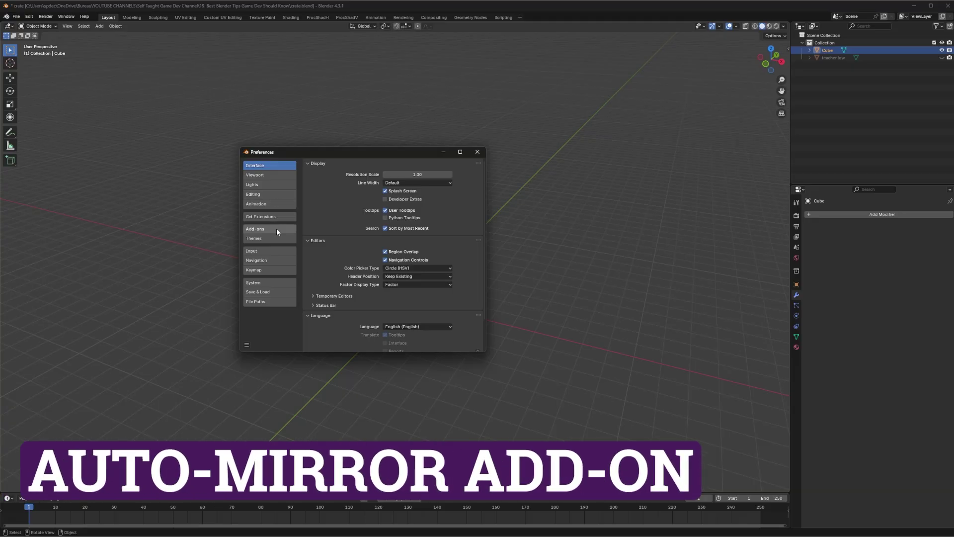
# - Check the Auto Mirror add-on in Preferences, then run AutoMirror on the X axis from the sidebar
pyautogui.click(277, 229)
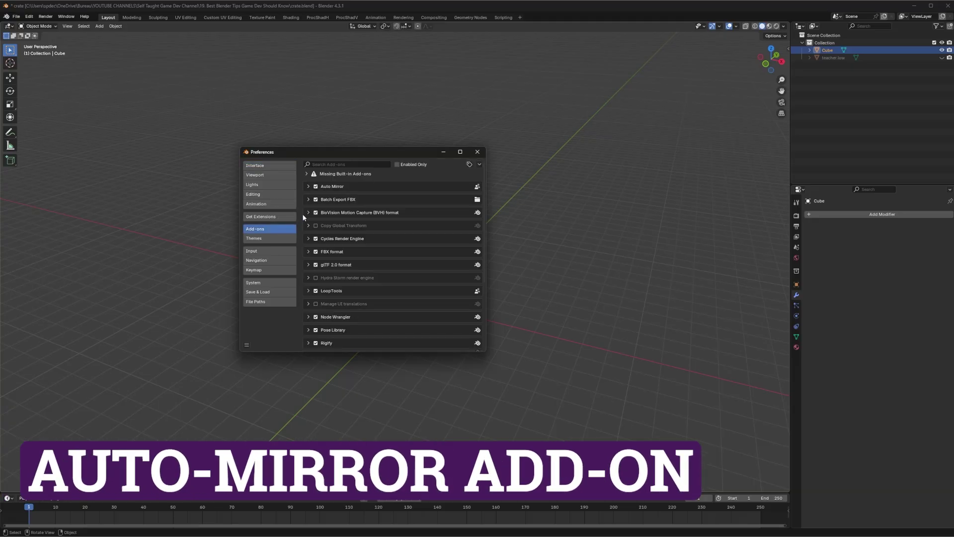
pyautogui.click(308, 187)
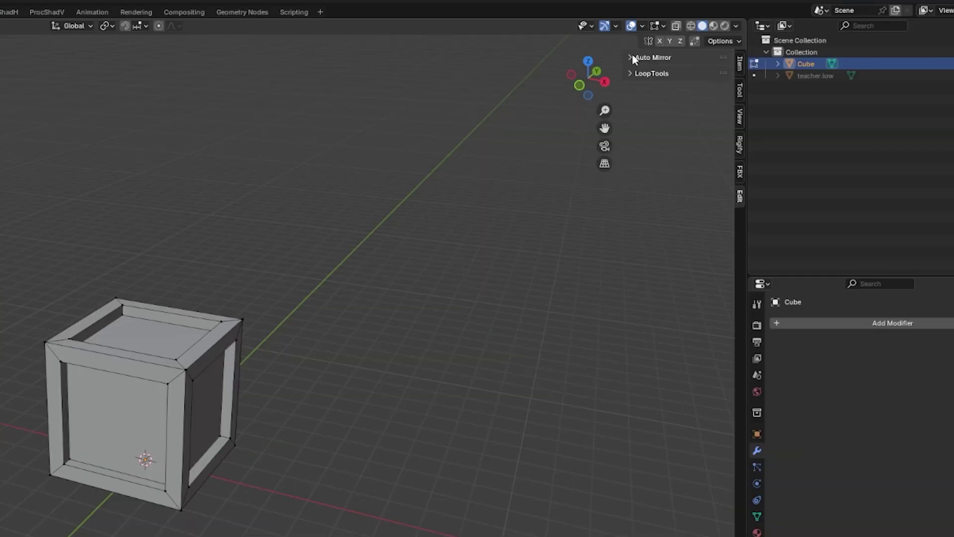
pyautogui.click(719, 48)
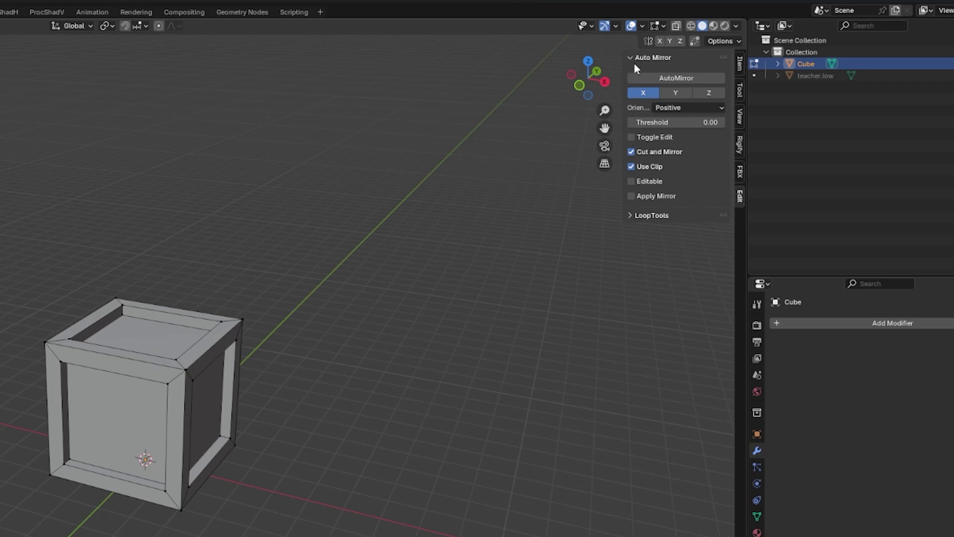
pyautogui.click(647, 79)
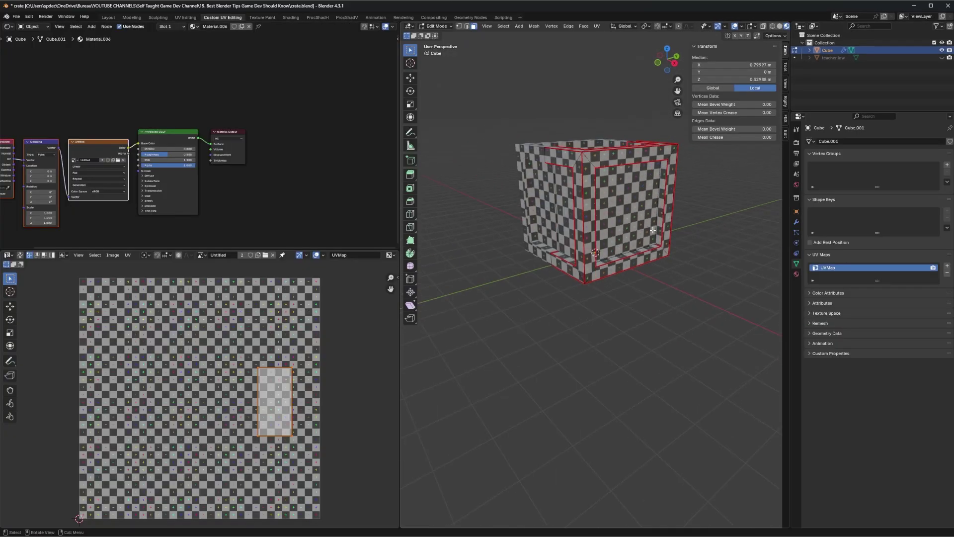
# - Select all faces, unwrap the cube's UVs, then orbit and deselect to inspect them
pyautogui.press('a')
pyautogui.press('u')
pyautogui.click(700, 228)
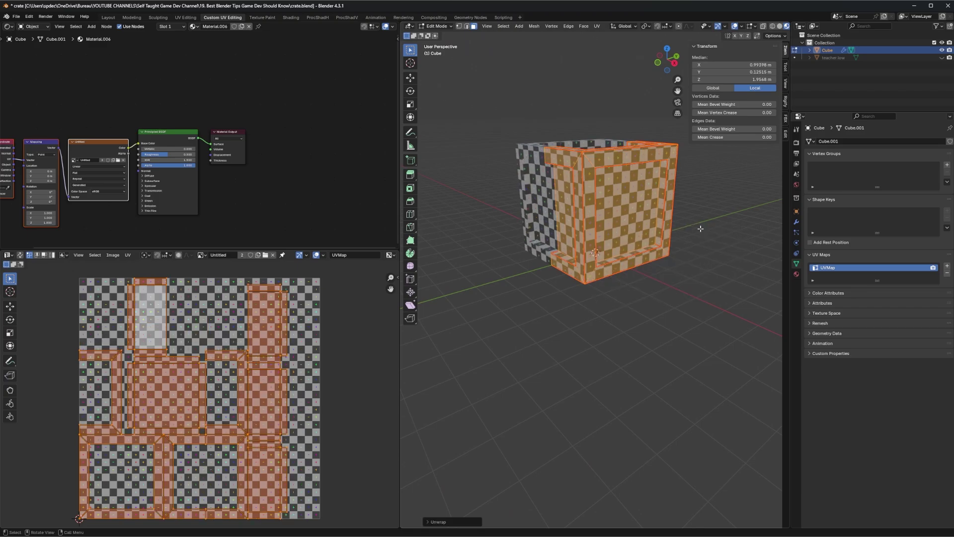
pyautogui.moveTo(596, 275); pyautogui.dragTo(704, 272, button='middle')
pyautogui.hotkey('alt', 'a')
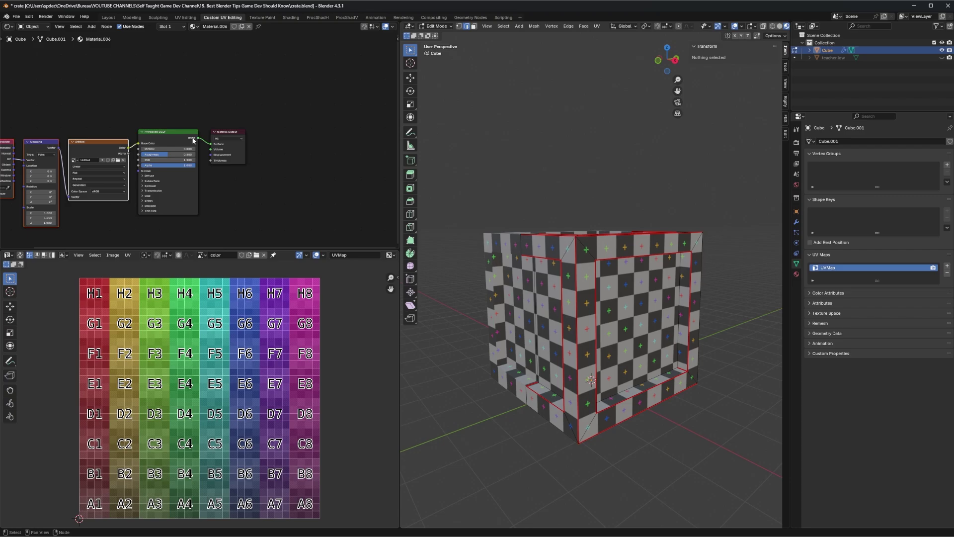
# - Preview the 'color' grid image, revert to the checker texture, and unwrap all faces again
pyautogui.click(74, 160)
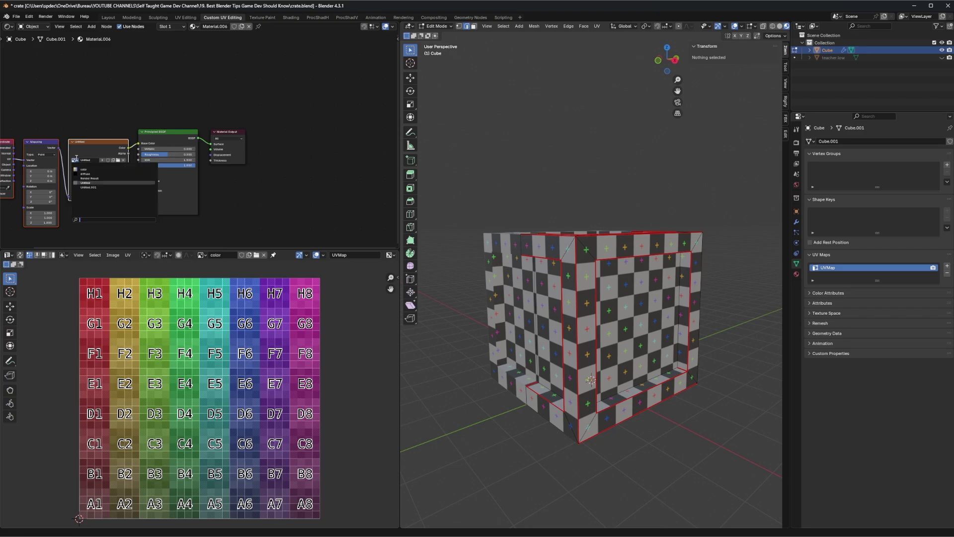
pyautogui.click(115, 172)
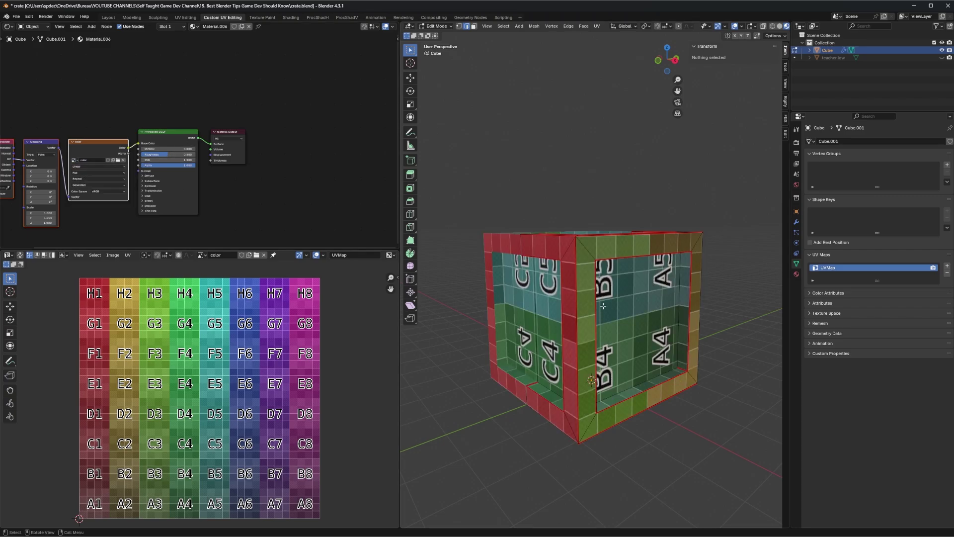
pyautogui.hotkey('ctrl', 'z')
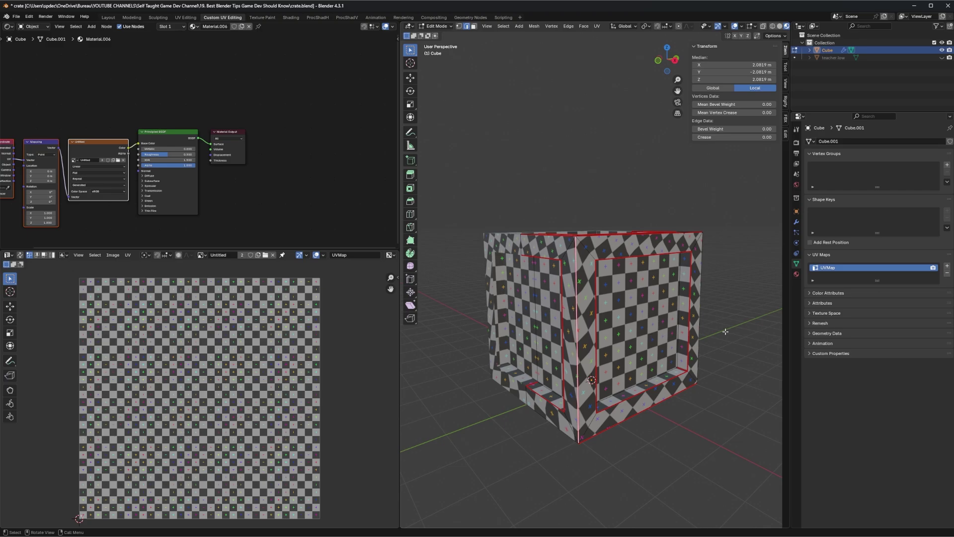
pyautogui.press('a')
pyautogui.press('u')
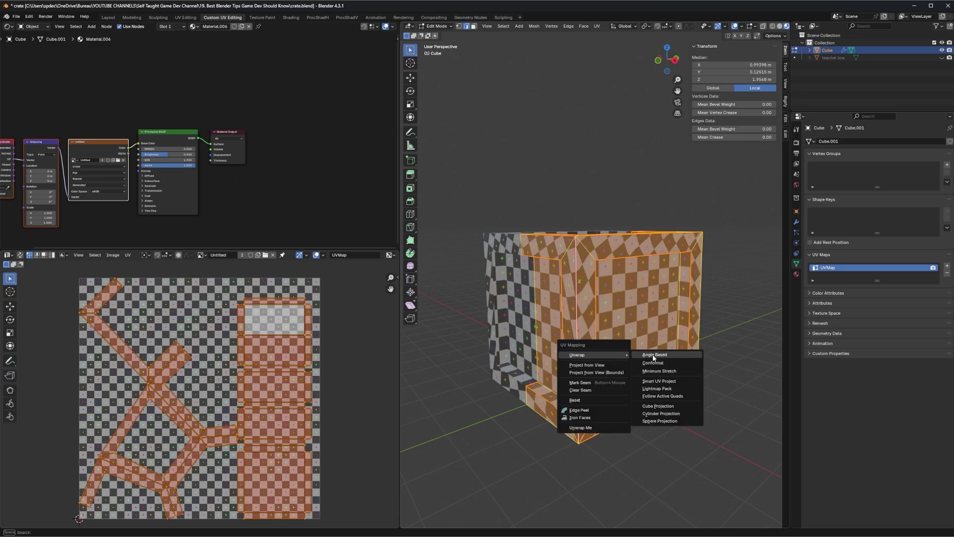
pyautogui.click(653, 355)
# - Create a new generated image named 'UV Grid' using the UV Grid pattern
pyautogui.click(709, 438)
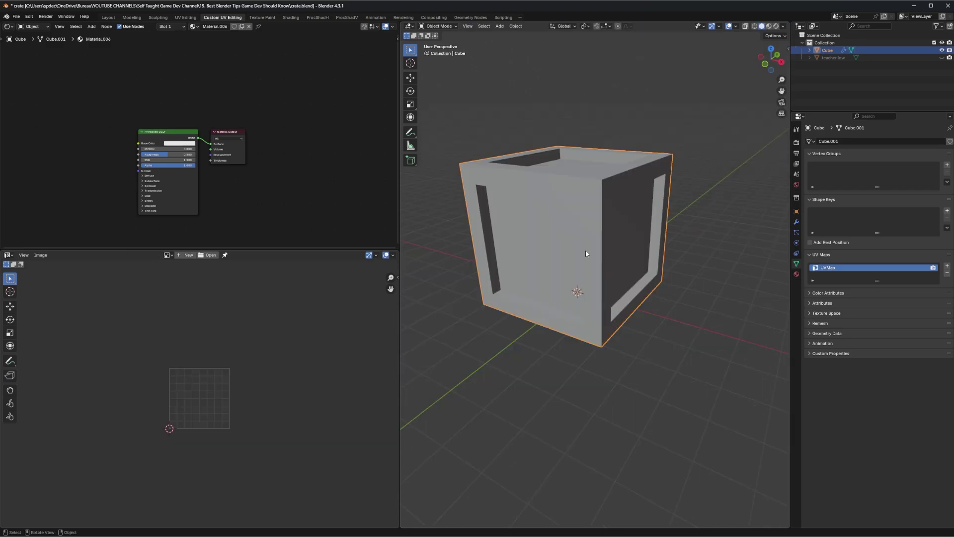
pyautogui.click(179, 256)
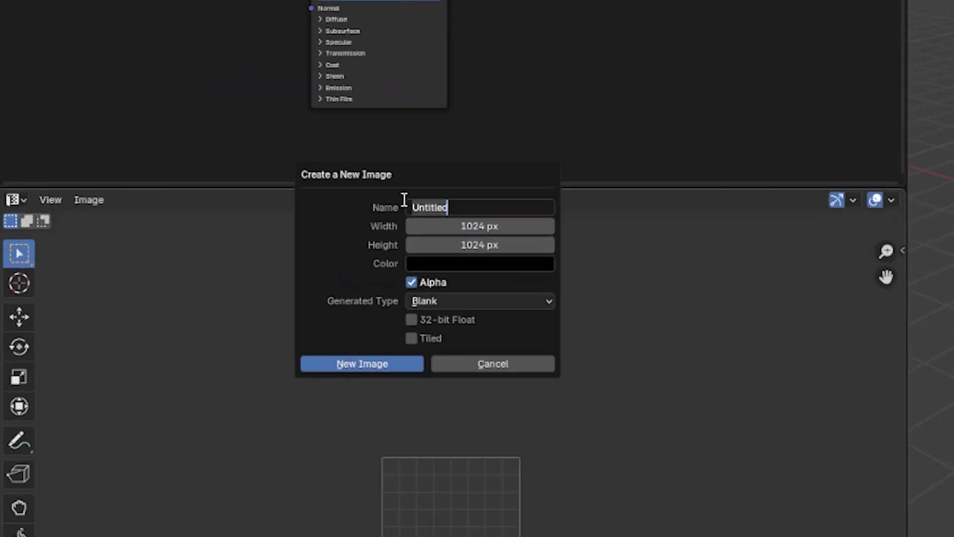
pyautogui.write('UV Grid')
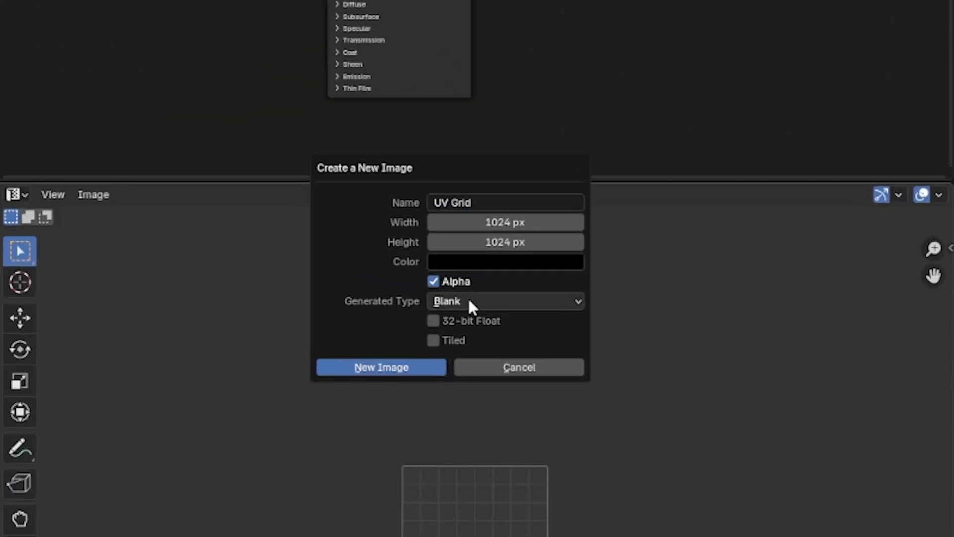
pyautogui.click(470, 302)
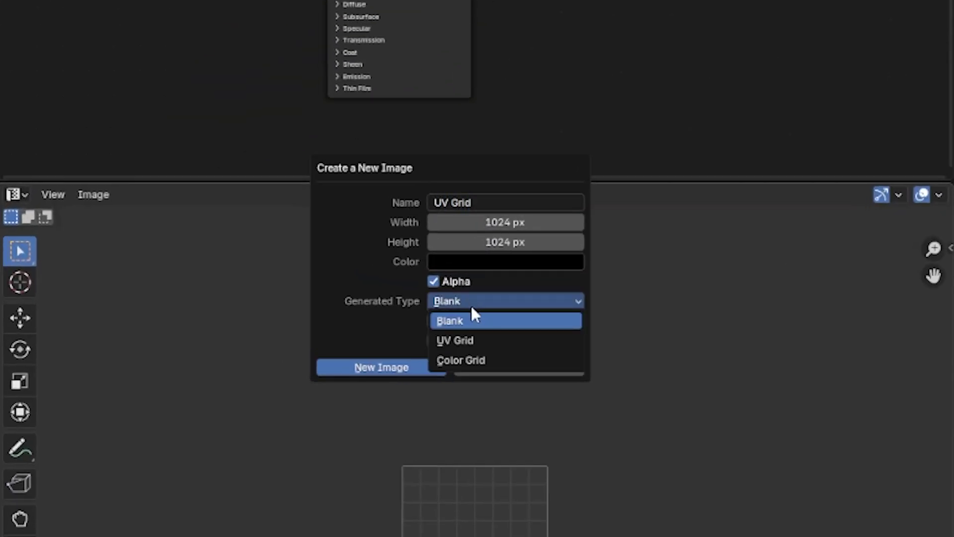
pyautogui.click(473, 338)
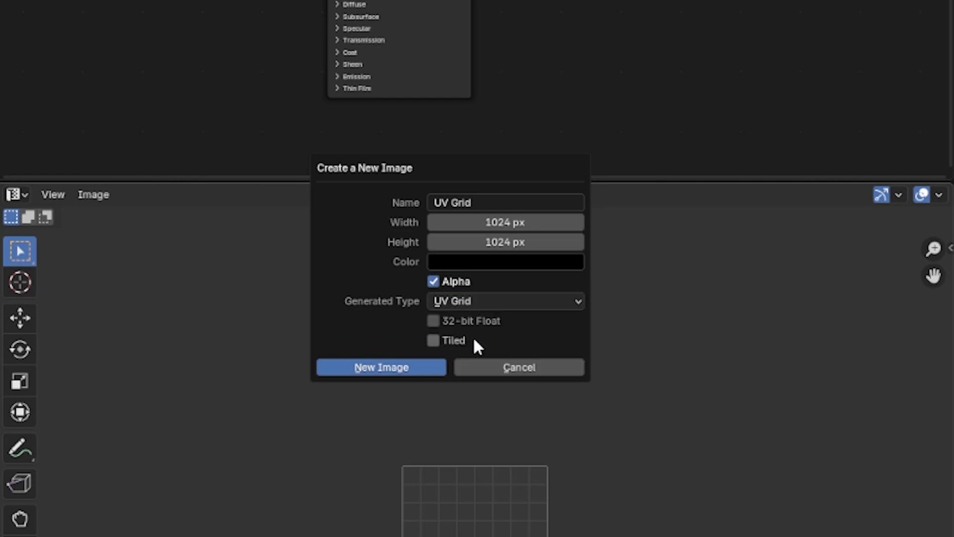
pyautogui.click(414, 369)
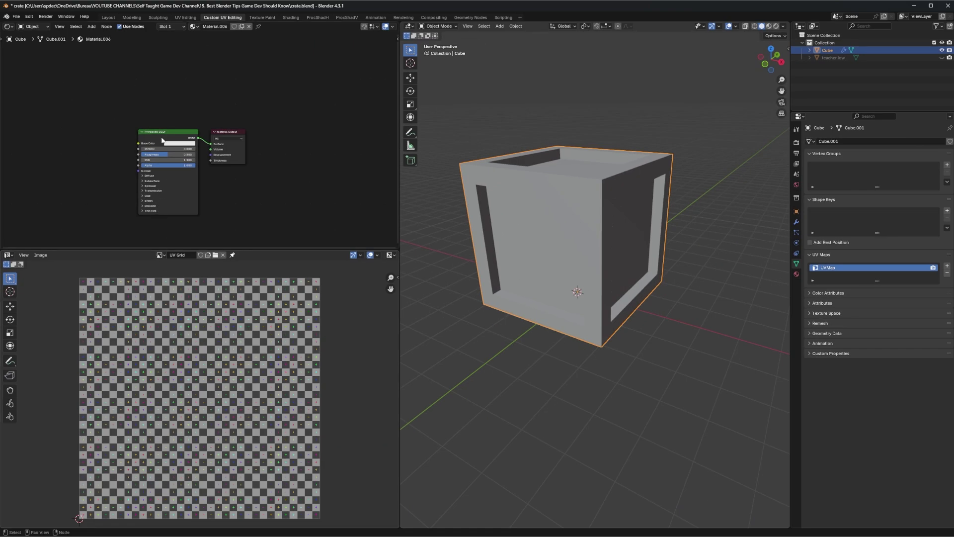
# - Add an Image Texture node feeding Base Color and view the UV grid in Material Preview
pyautogui.hotkey('shift', 'a')
pyautogui.write('image')
pyautogui.press('Return')
pyautogui.click(65, 130)
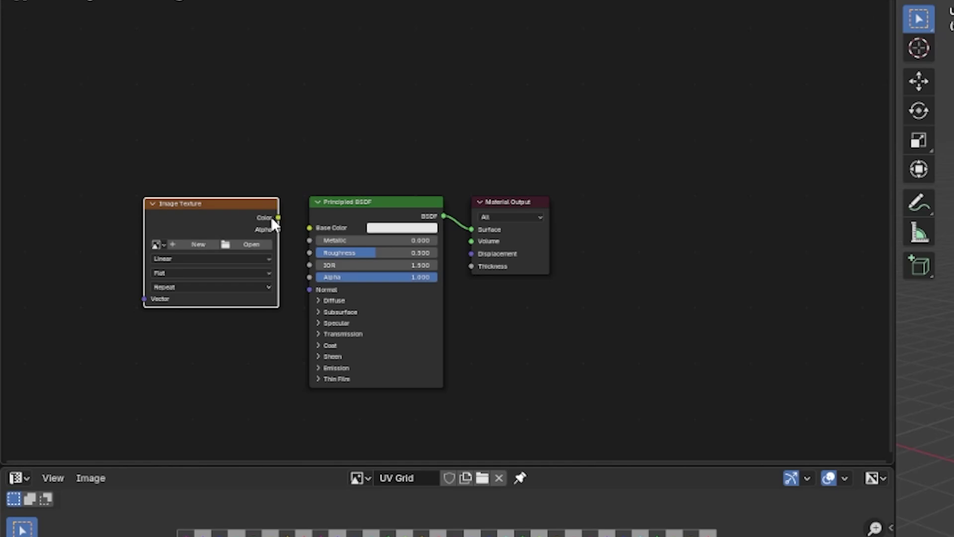
pyautogui.moveTo(273, 219); pyautogui.dragTo(309, 228)
pyautogui.click(157, 244)
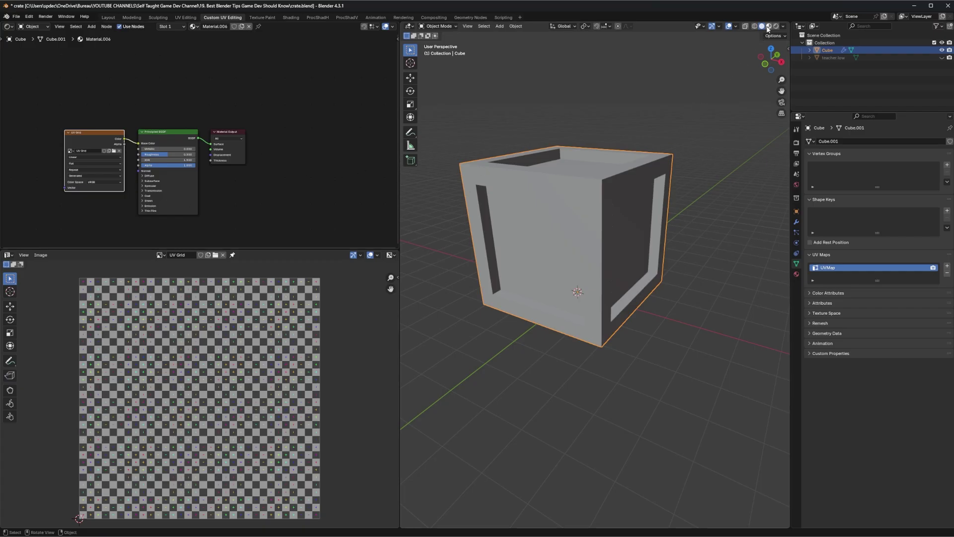
pyautogui.click(768, 27)
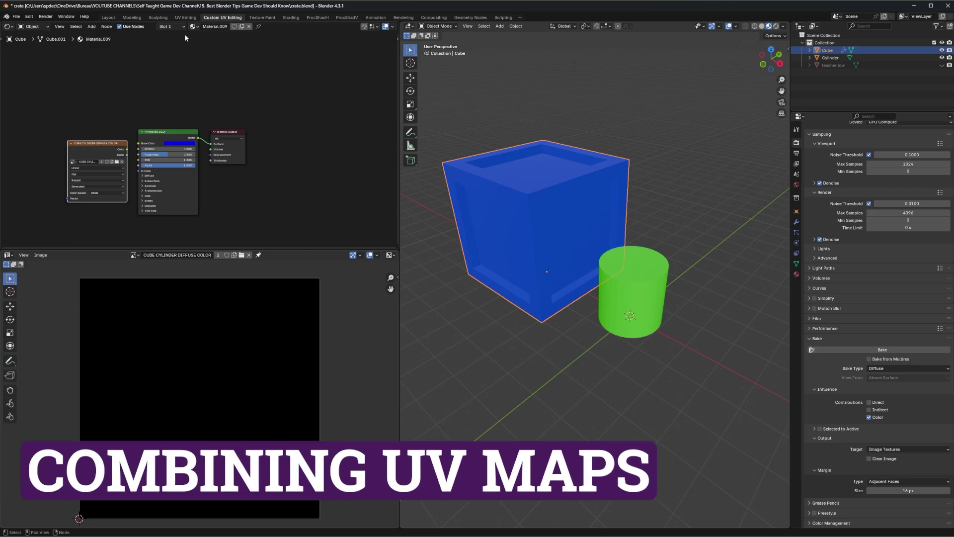
# - Bake the cylinder's green diffuse colour into CUBE CYLINDER DIFFUSE COLOR, then select the cube
pyautogui.click(639, 306)
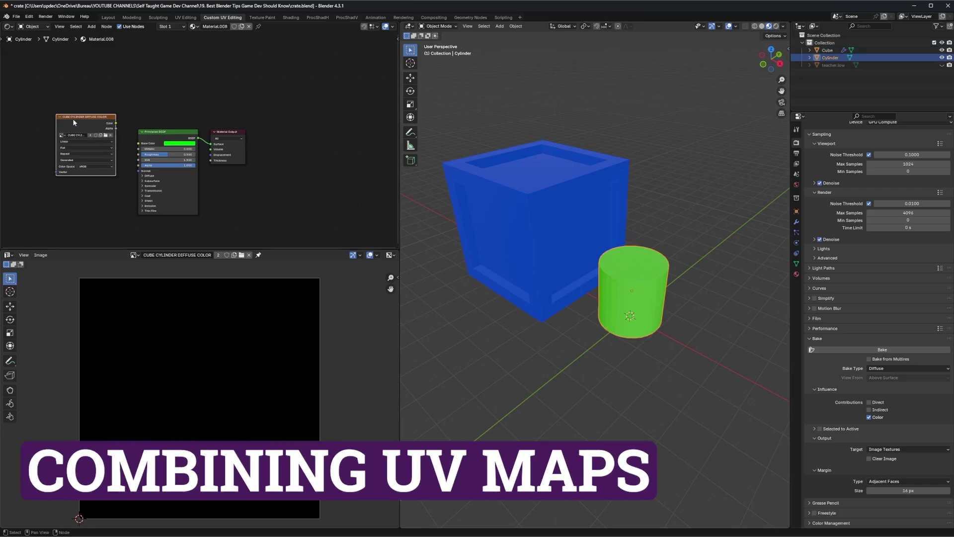
pyautogui.click(890, 348)
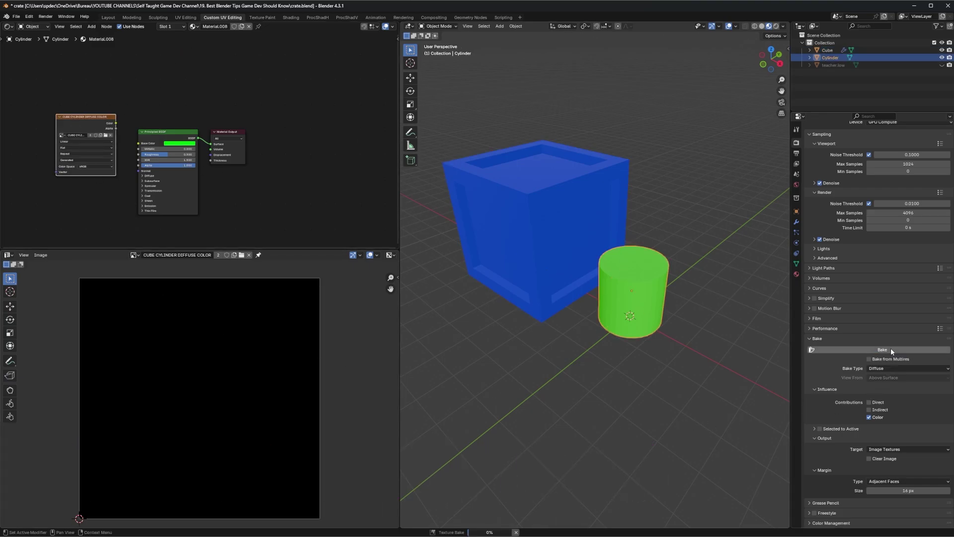
pyautogui.click(541, 227)
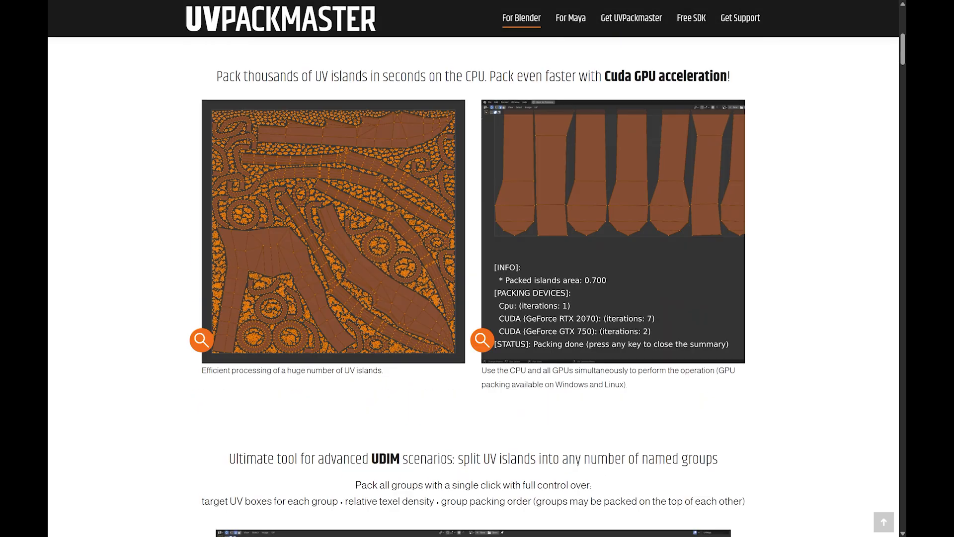
# - Scroll the UVPackmaster for Blender page past the pricing to the UDIM screenshot
pyautogui.scroll(-2, 467, 298)
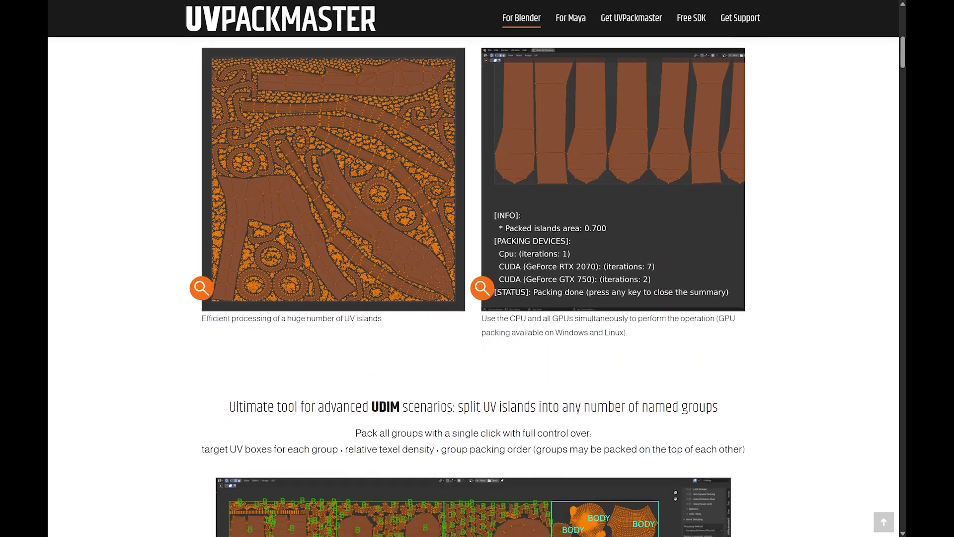
pyautogui.scroll(-2, 467, 298)
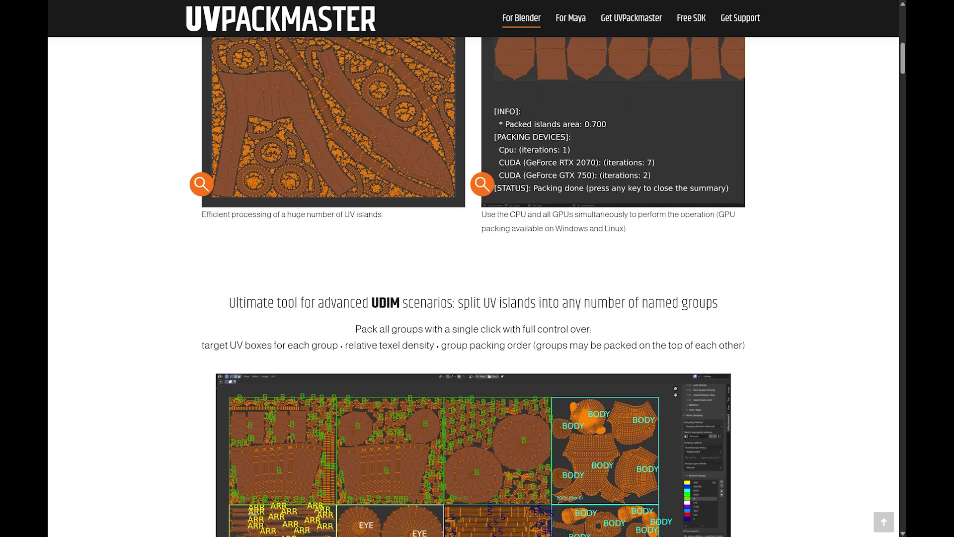
pyautogui.scroll(-2, 473, 298)
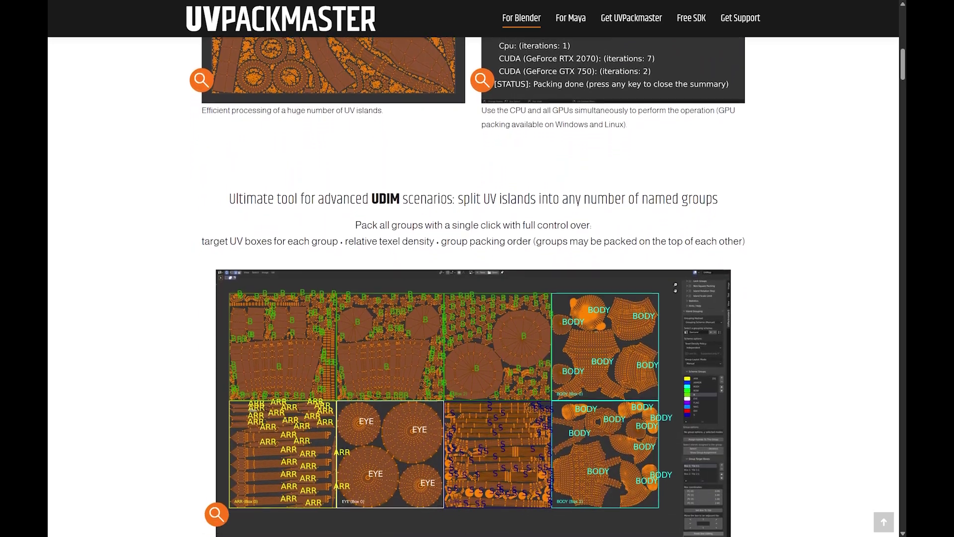
pyautogui.scroll(-1, 473, 299)
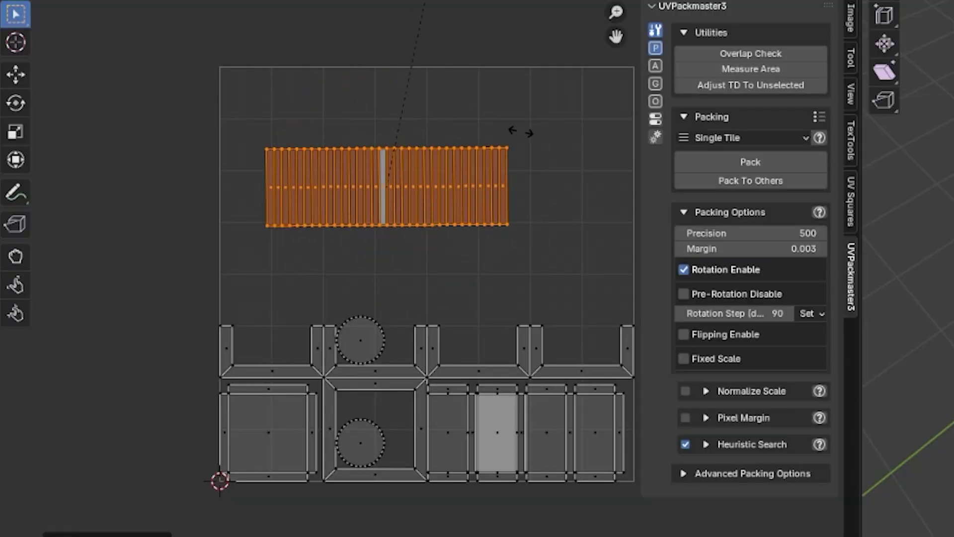
# - Show the Orient UVs To 3D Space options in the UV editor's UVPackmaster3 sidebar
pyautogui.click(706, 505)
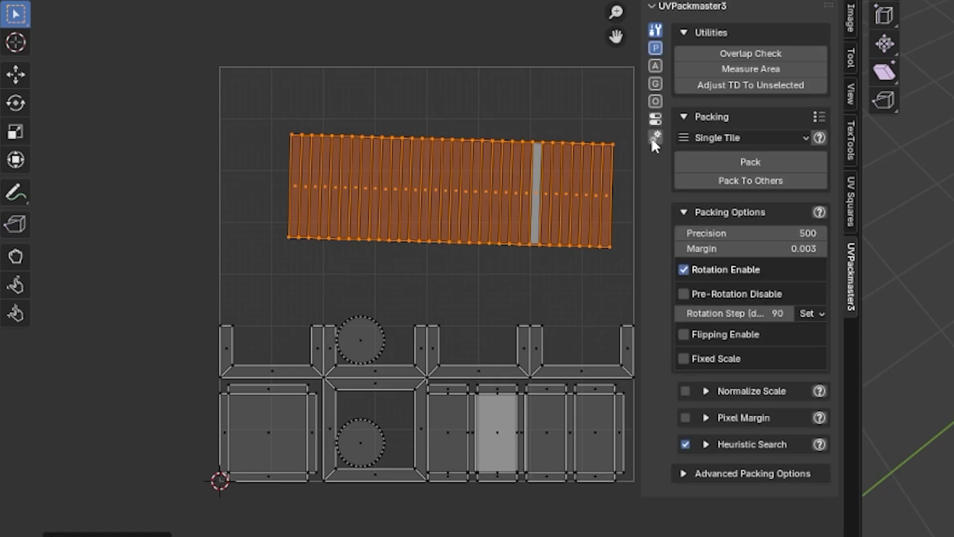
pyautogui.click(655, 101)
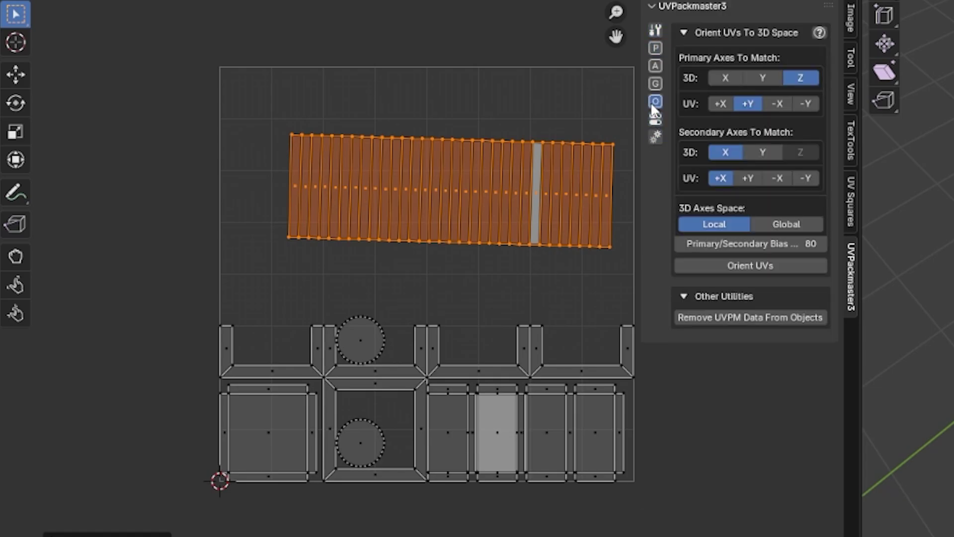